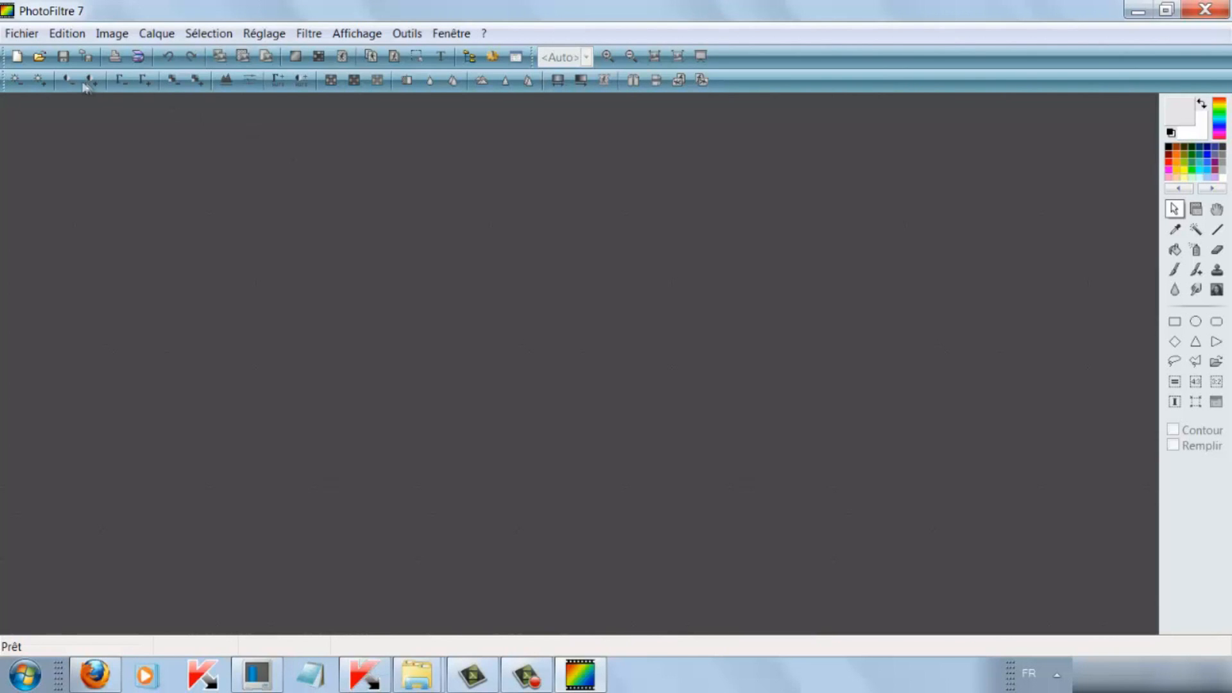
- Open orange.jpeg from the TUTO folder and maximize its image window
left_click(22, 38)
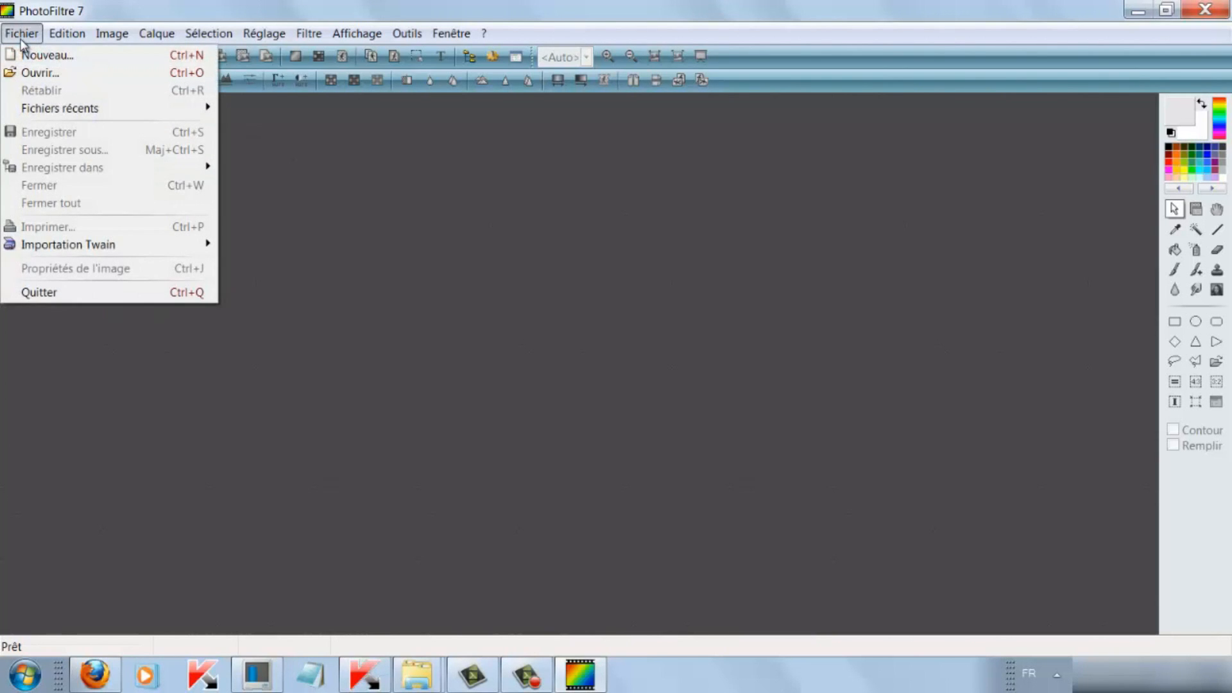
left_click(342, 216)
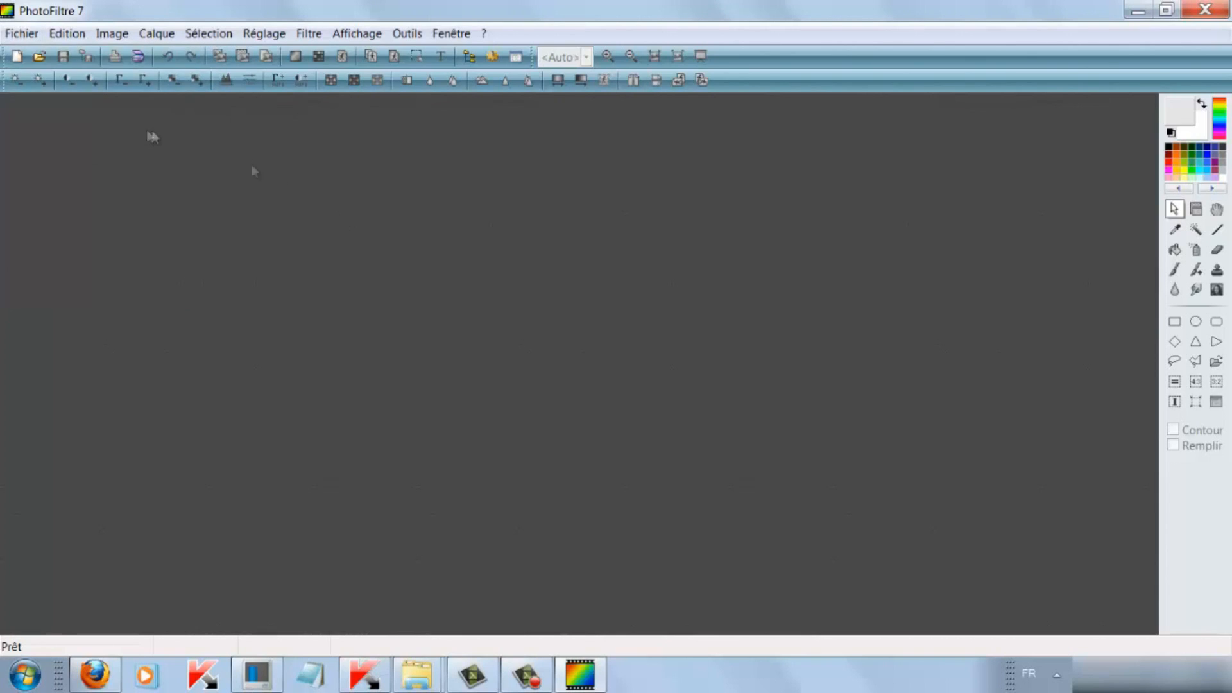
left_click(40, 59)
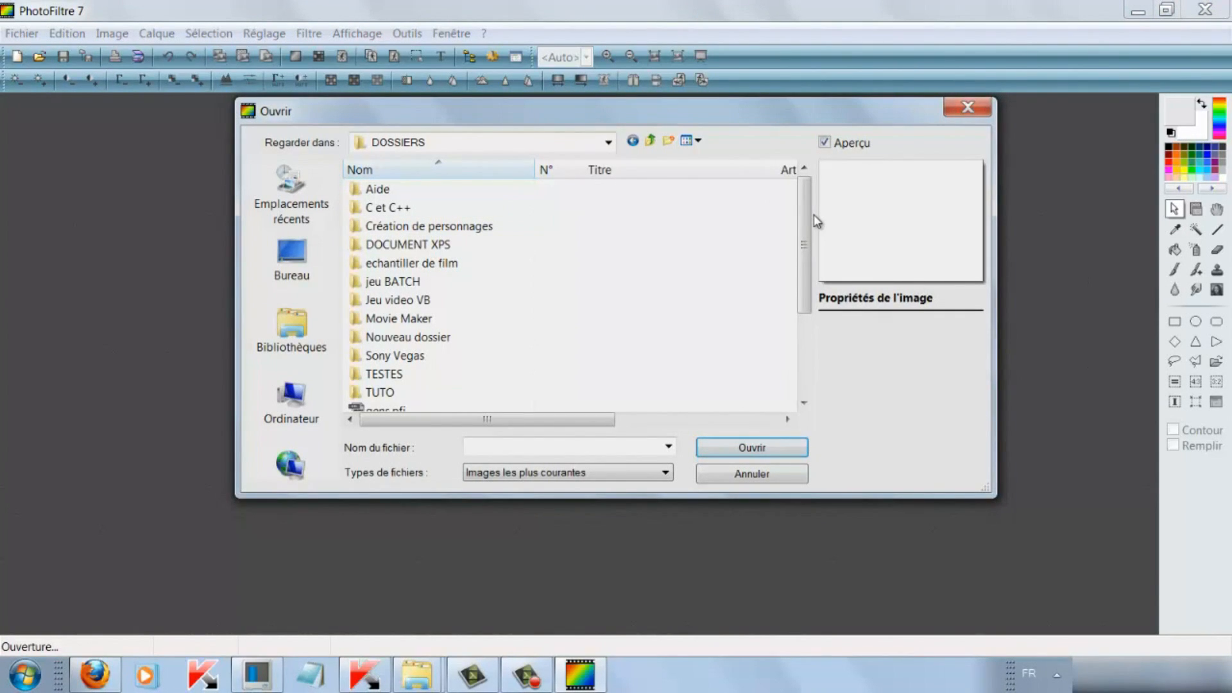
left_click_drag(807, 243, 810, 281)
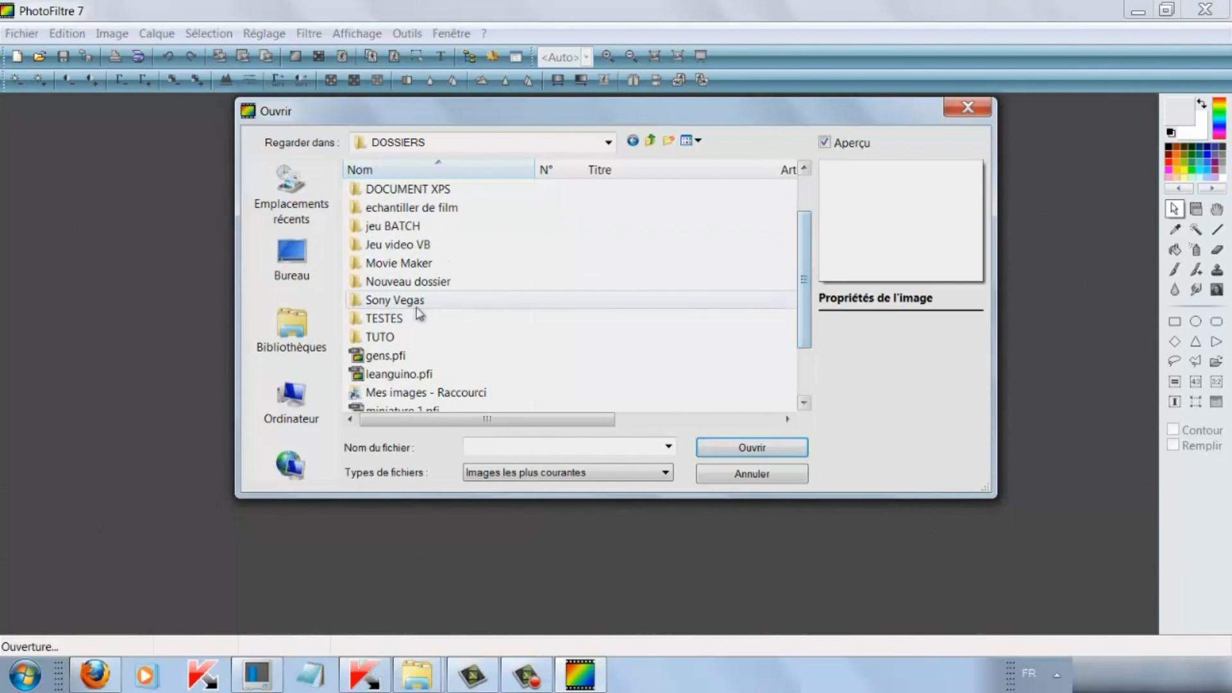
left_click(395, 338)
double_click(396, 338)
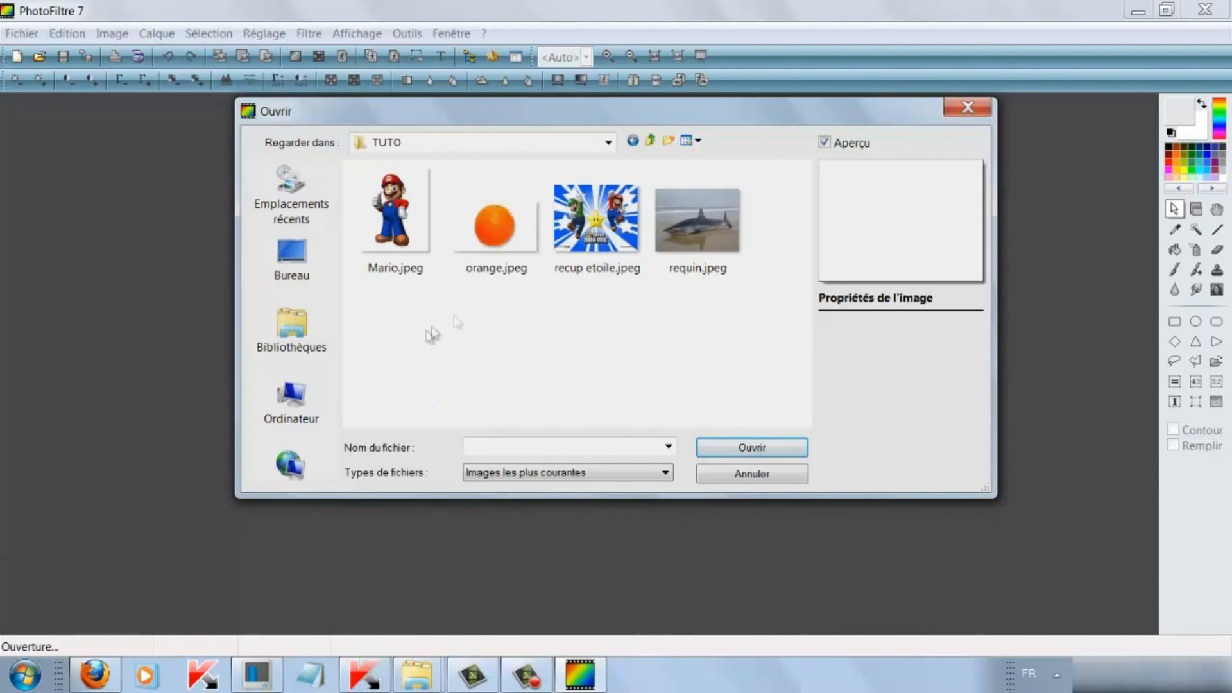
double_click(471, 236)
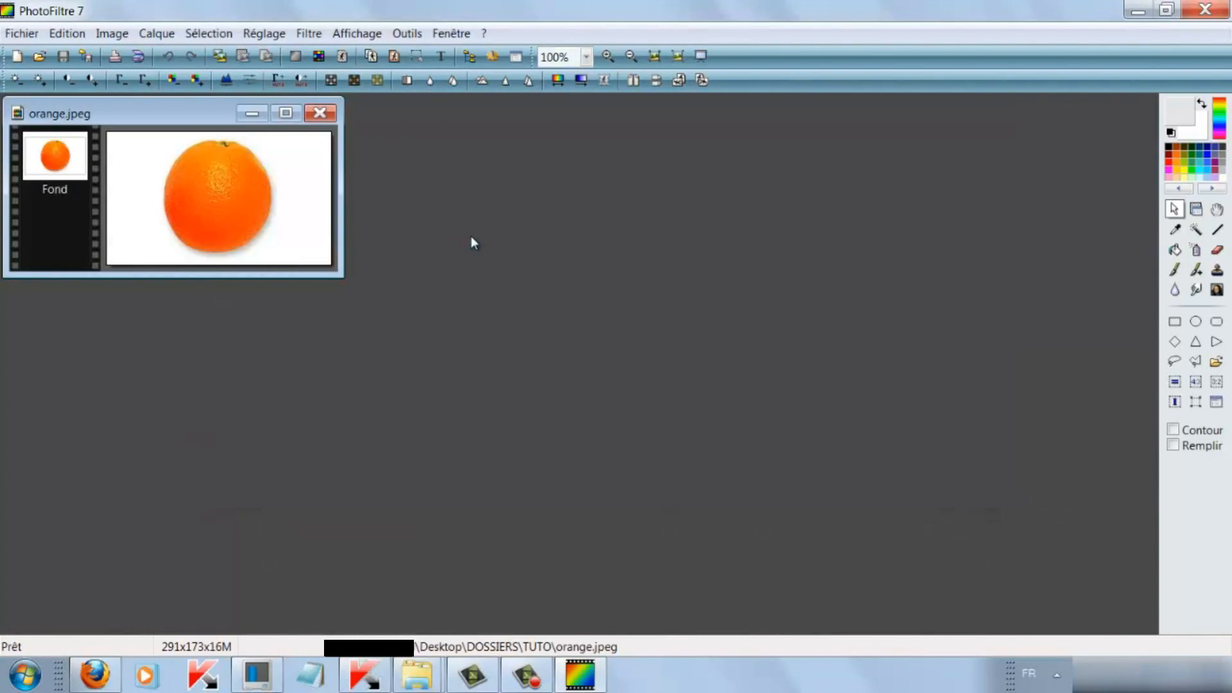
left_click(285, 113)
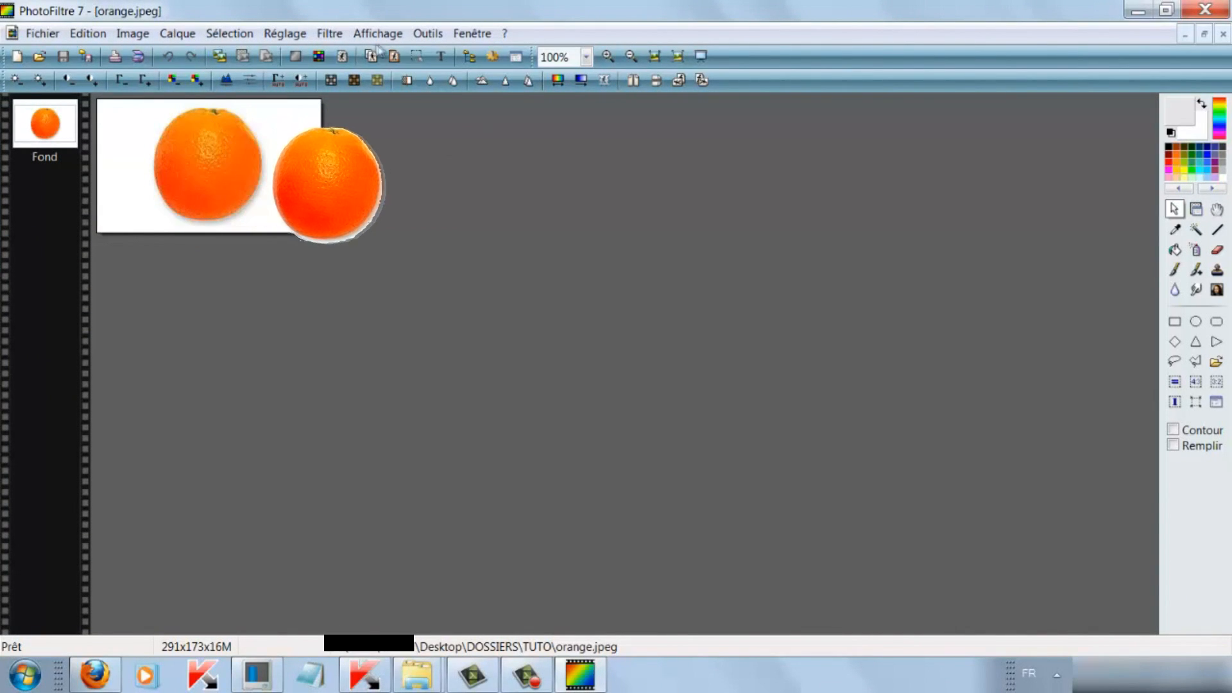
- Make the orange image's white background transparent, previewing a tolerance of 100 before applying a tolerance of 30
left_click(346, 56)
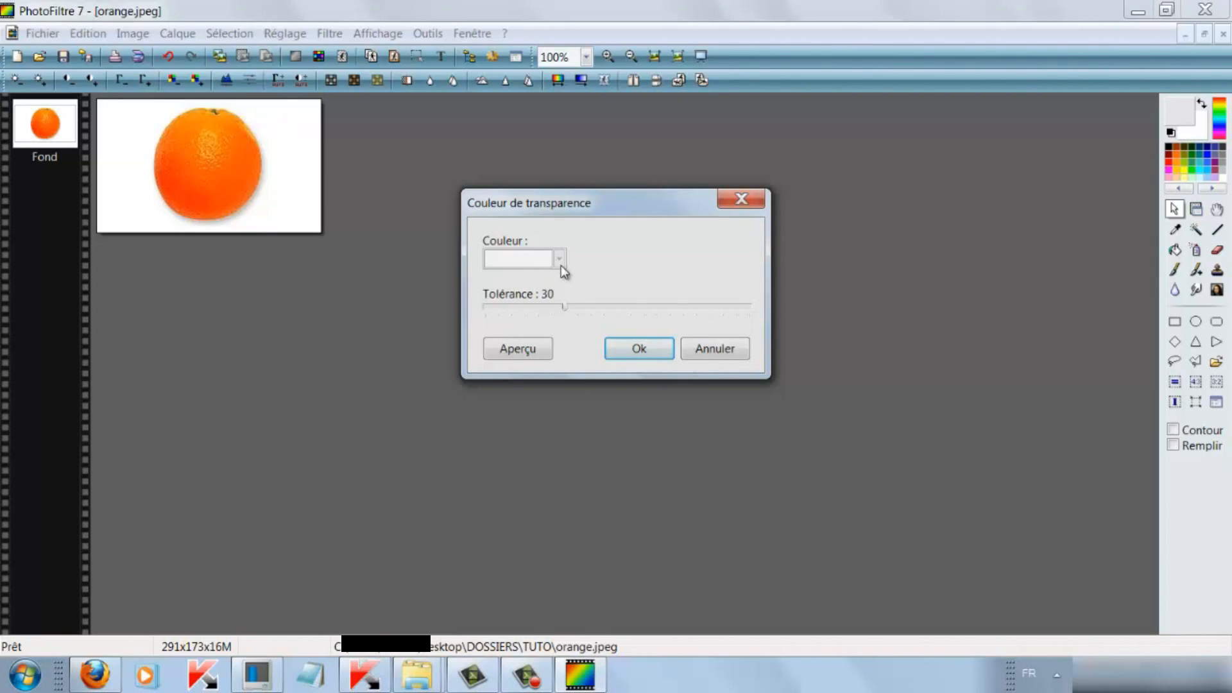
left_click(505, 348)
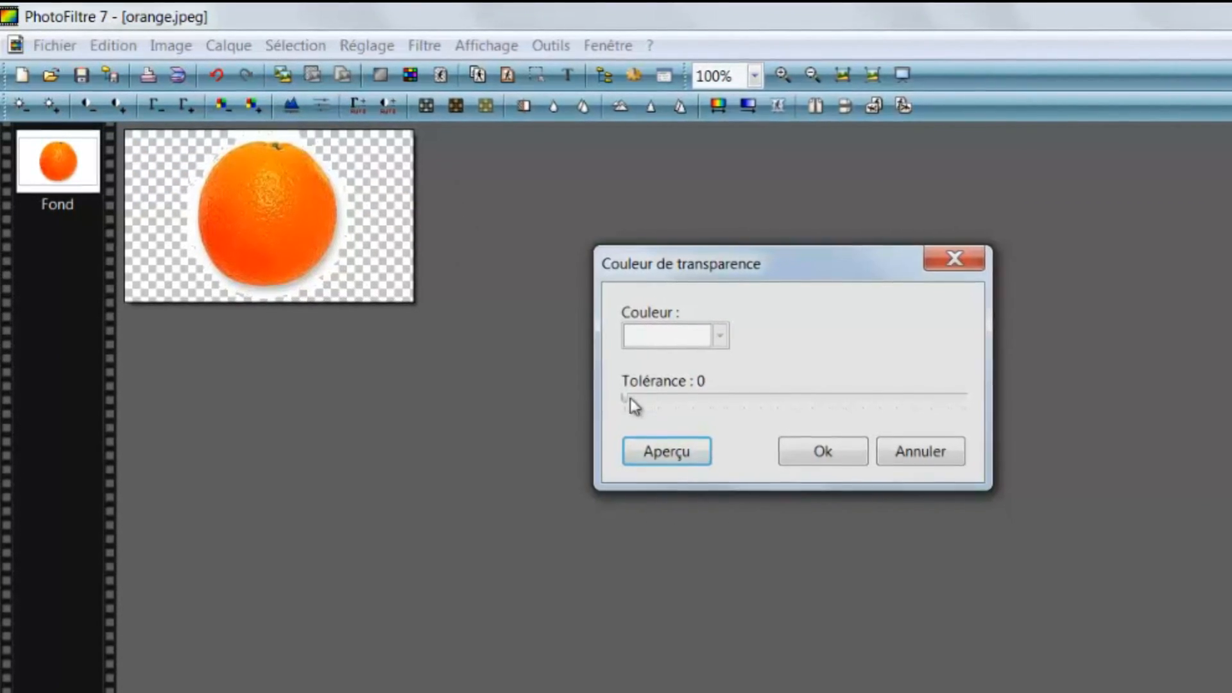
left_click_drag(621, 395, 984, 412)
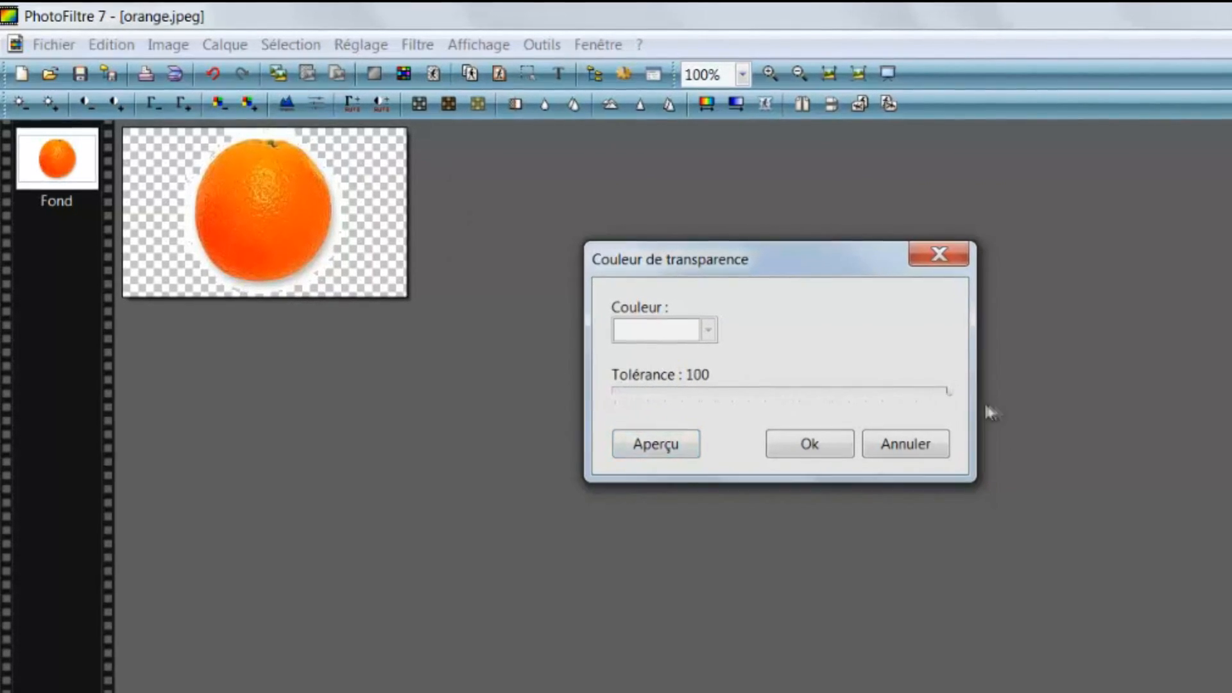
left_click(681, 434)
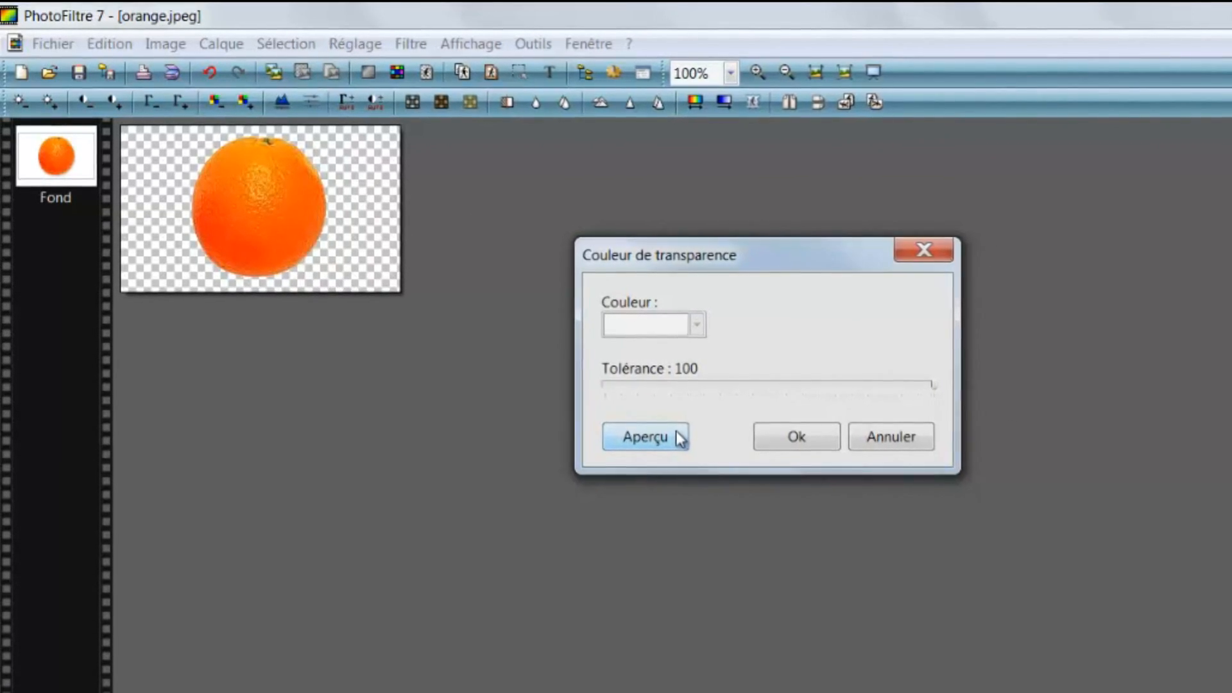
left_click(803, 393)
left_click(769, 384)
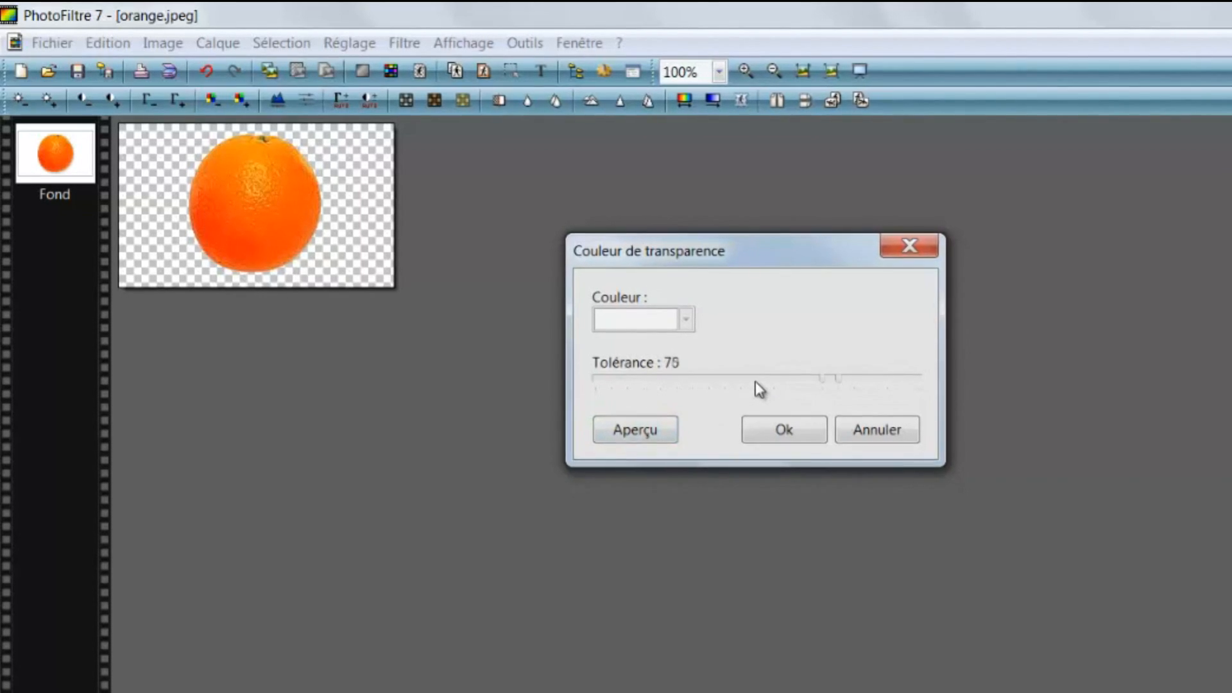
left_click_drag(765, 384, 688, 392)
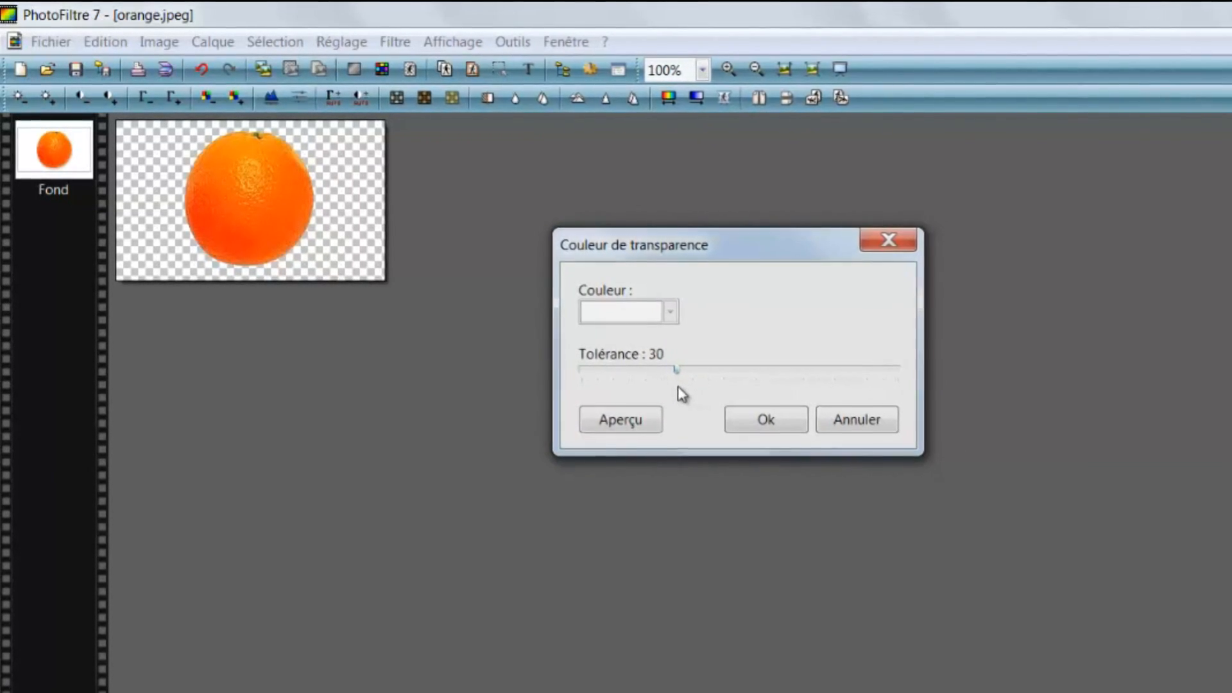
left_click(632, 423)
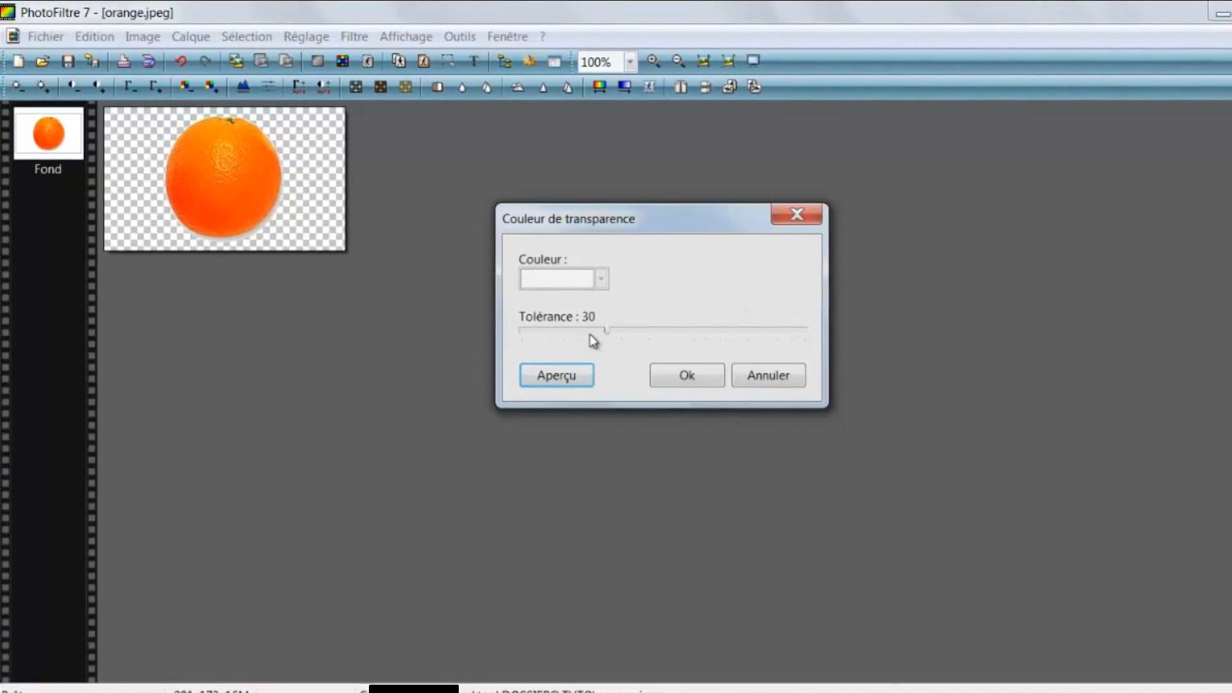
left_click(671, 379)
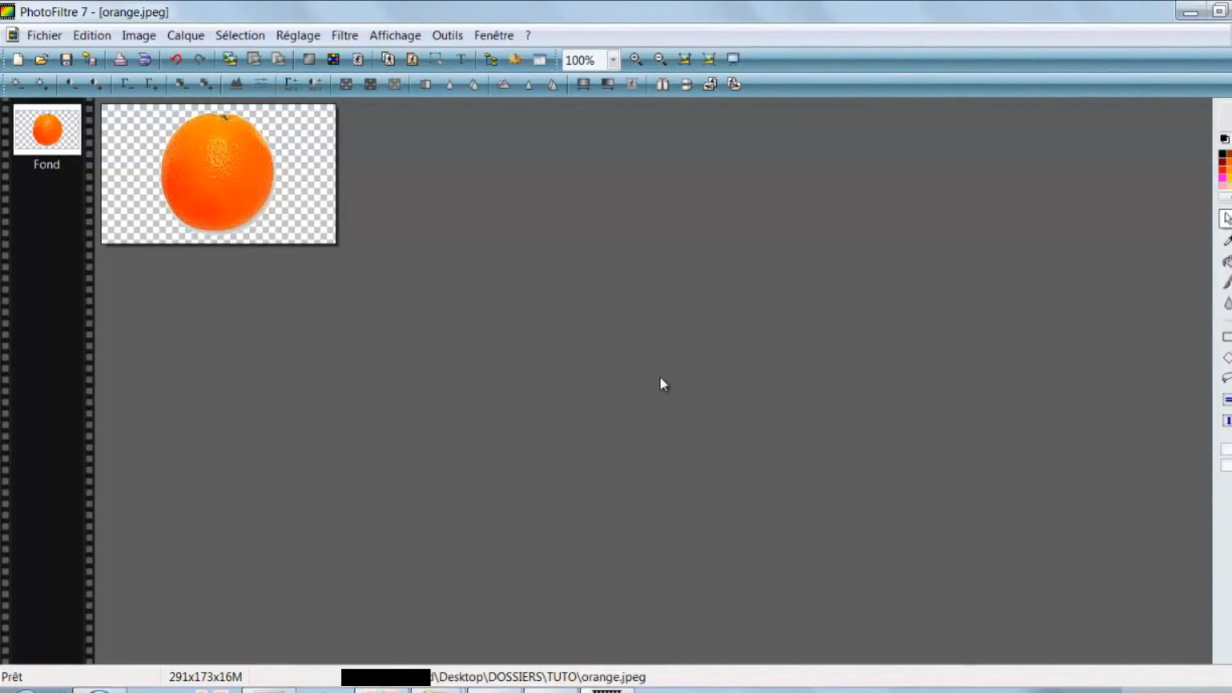
- Begin saving the orange image under a new file, choosing the TUTO folder as its destination
left_click(30, 36)
left_click(86, 151)
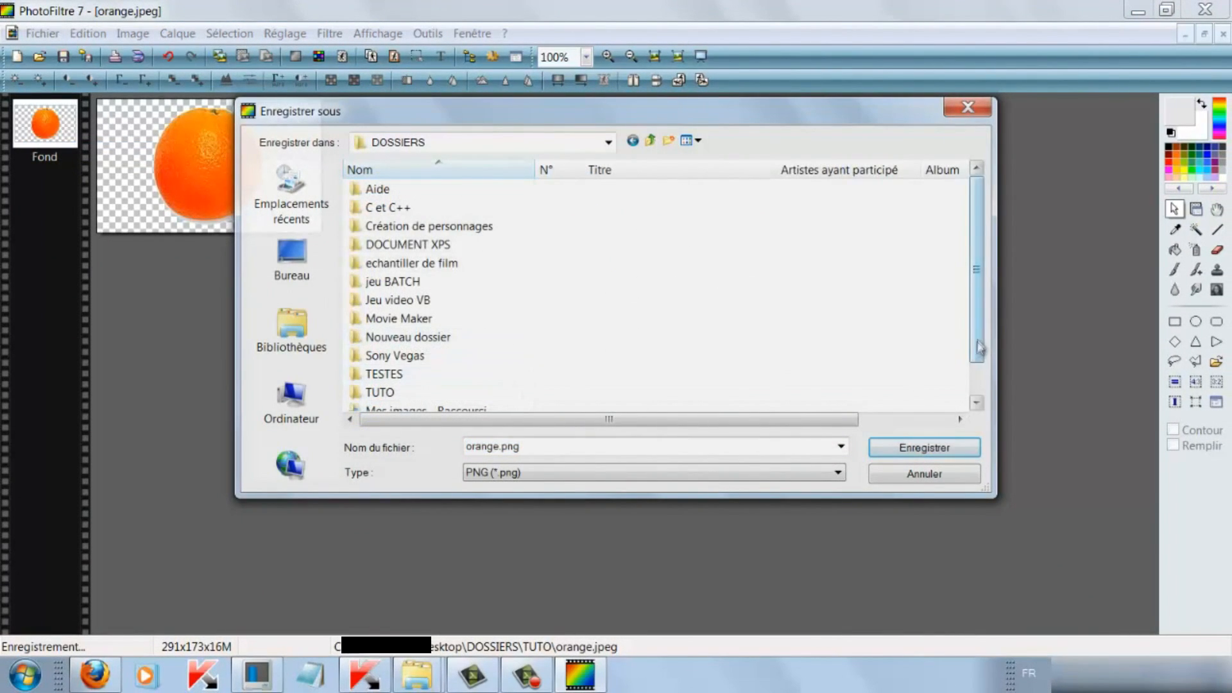
left_click_drag(976, 348, 976, 378)
double_click(361, 356)
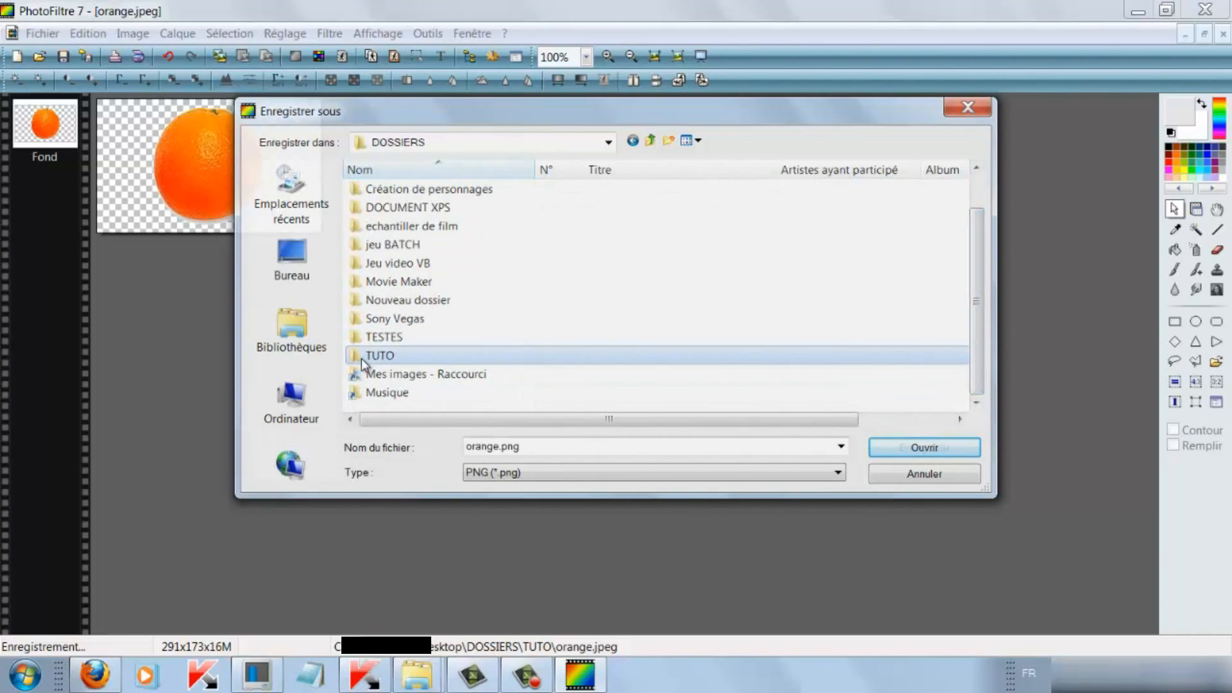
- Try the BMP and GIF file types for the saved orange image, returning to PNG
left_click(499, 473)
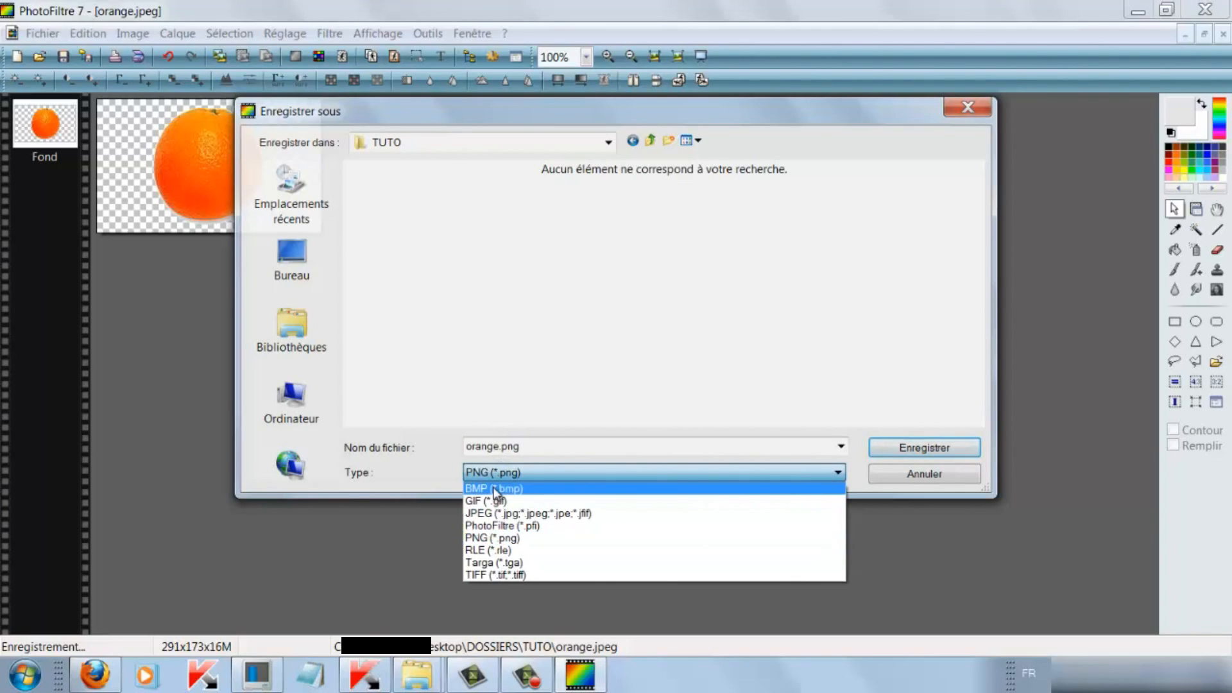
left_click(498, 494)
left_click(499, 477)
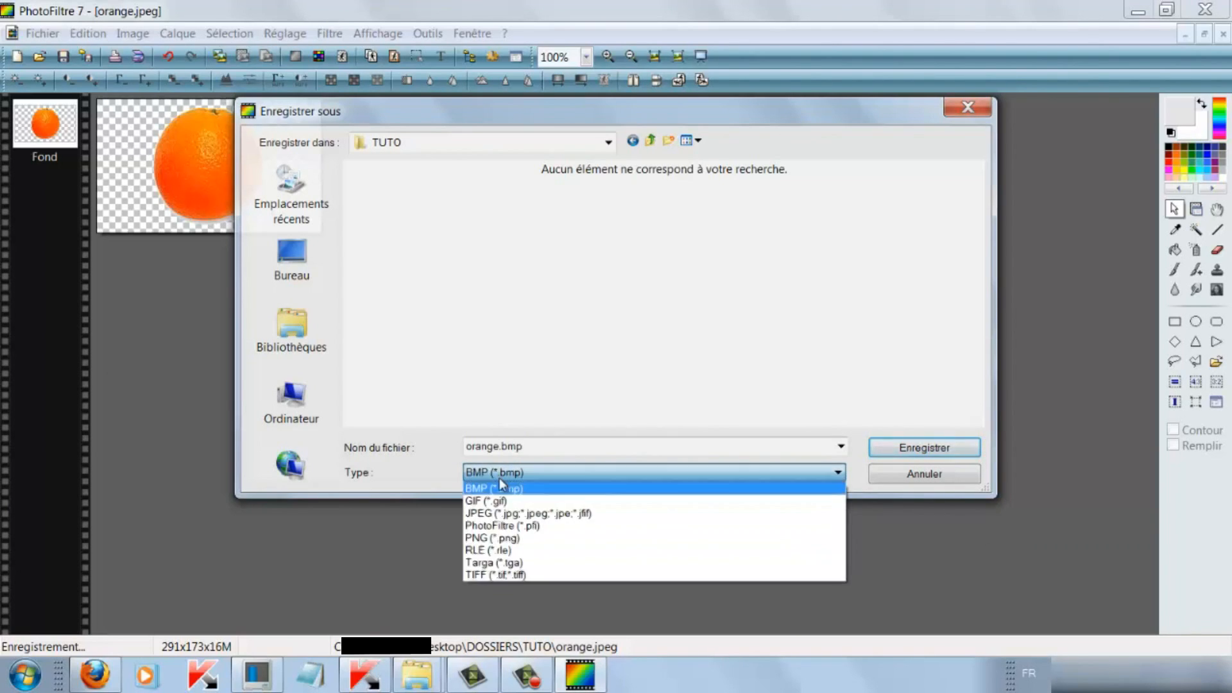
left_click(490, 537)
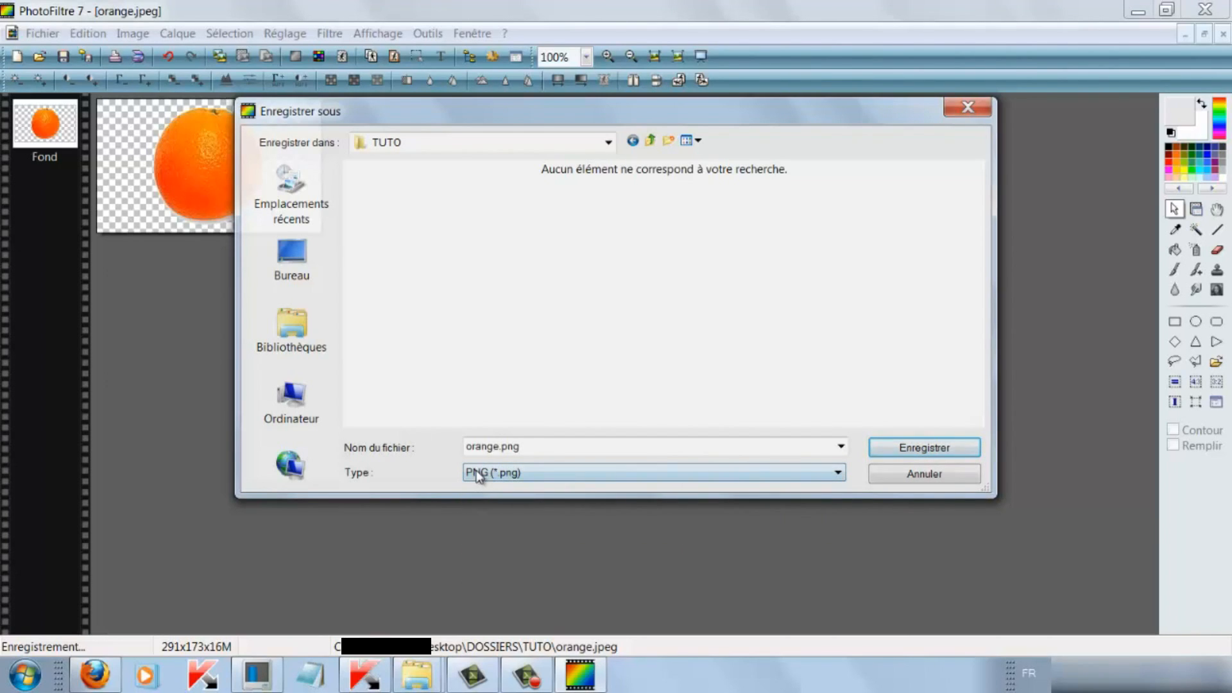
left_click(478, 476)
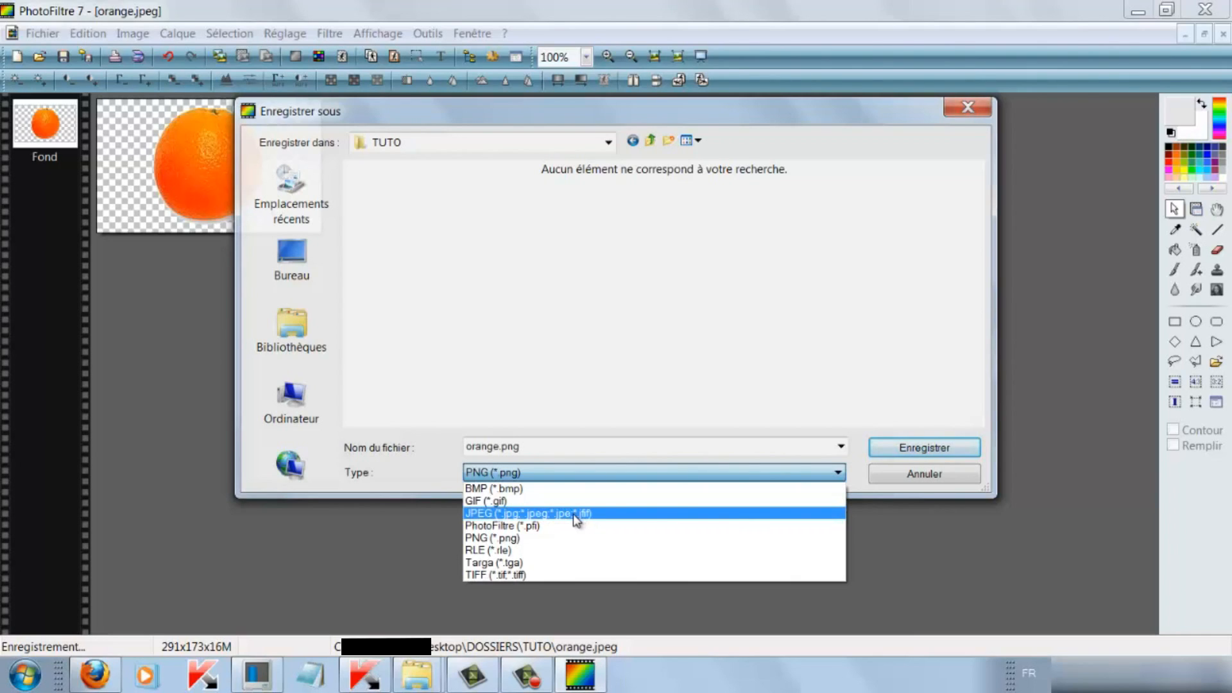
left_click(491, 502)
left_click(498, 472)
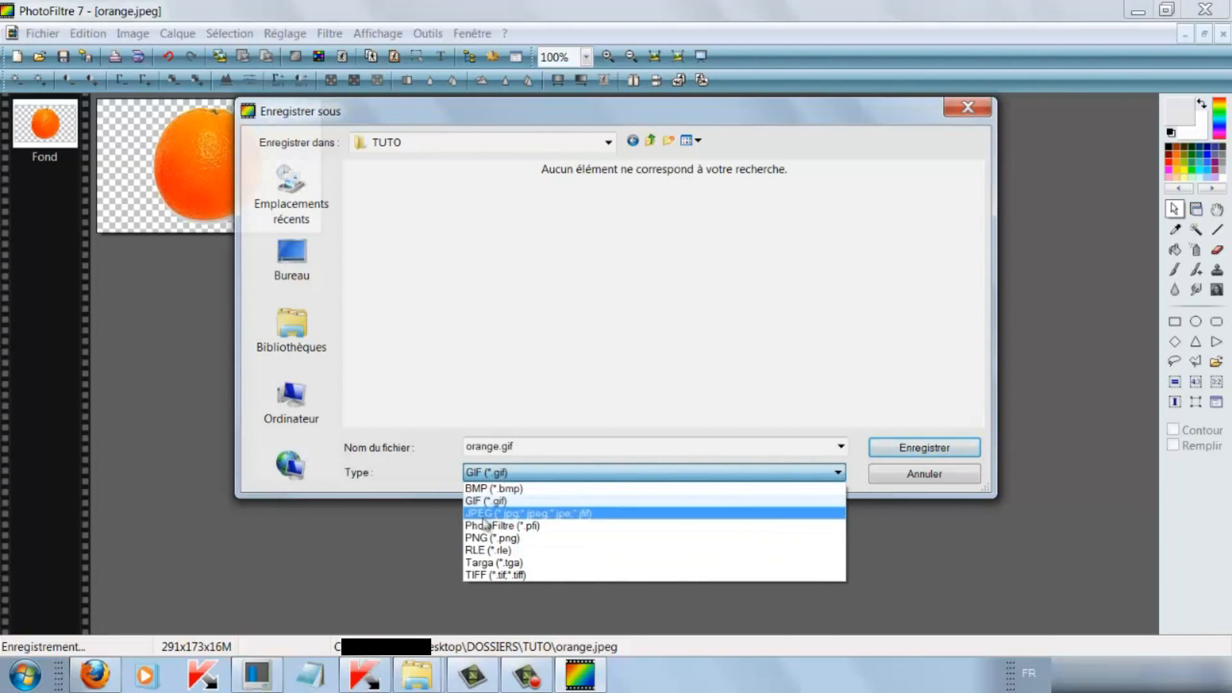
left_click(479, 540)
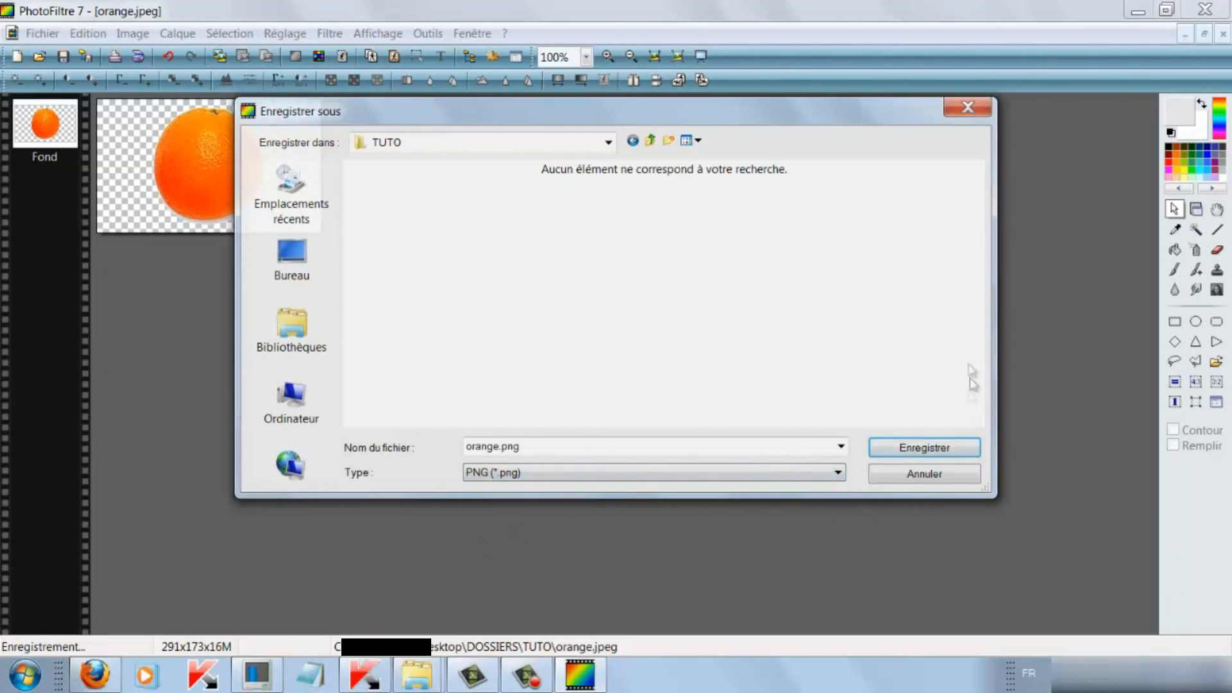
- Save the image as orange.png with filtering set to Aucun and interlacing off, and close it
left_click(931, 447)
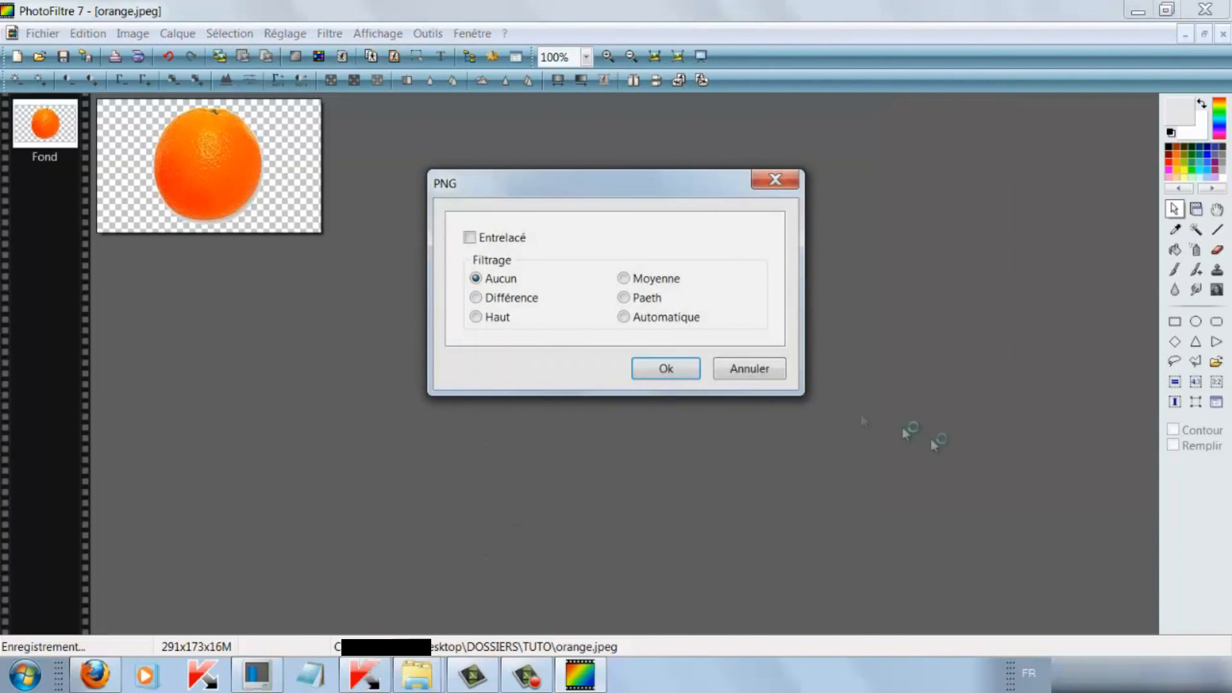
left_click(655, 376)
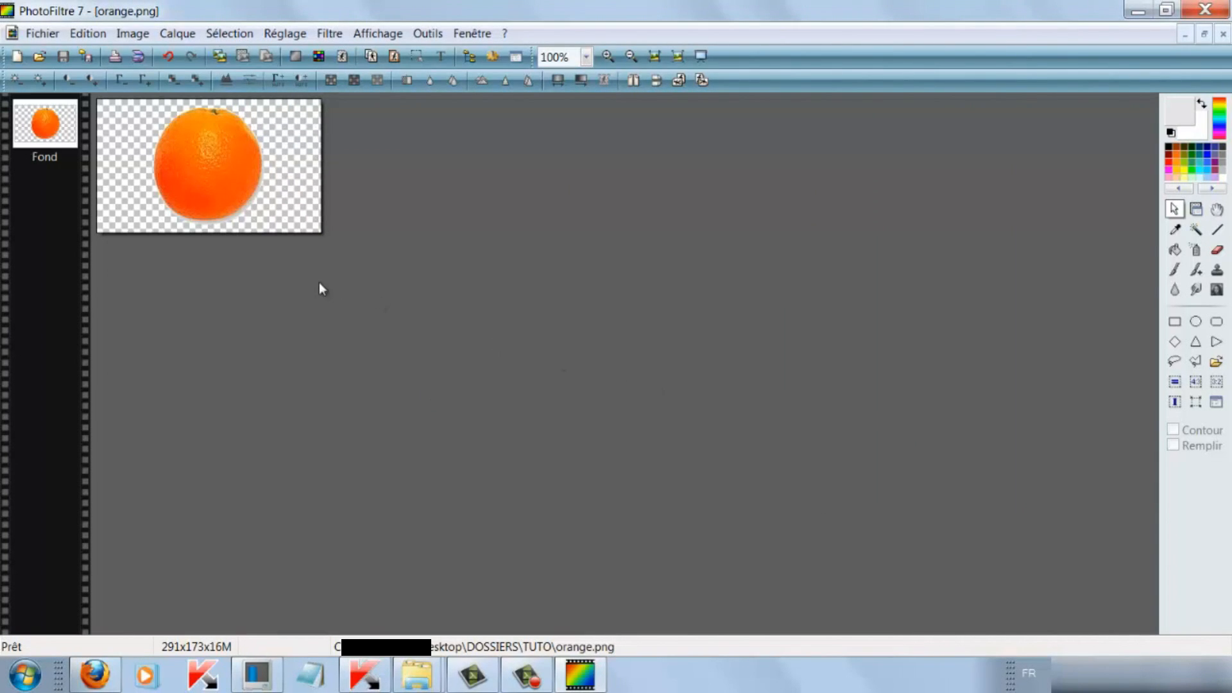
left_click(1222, 35)
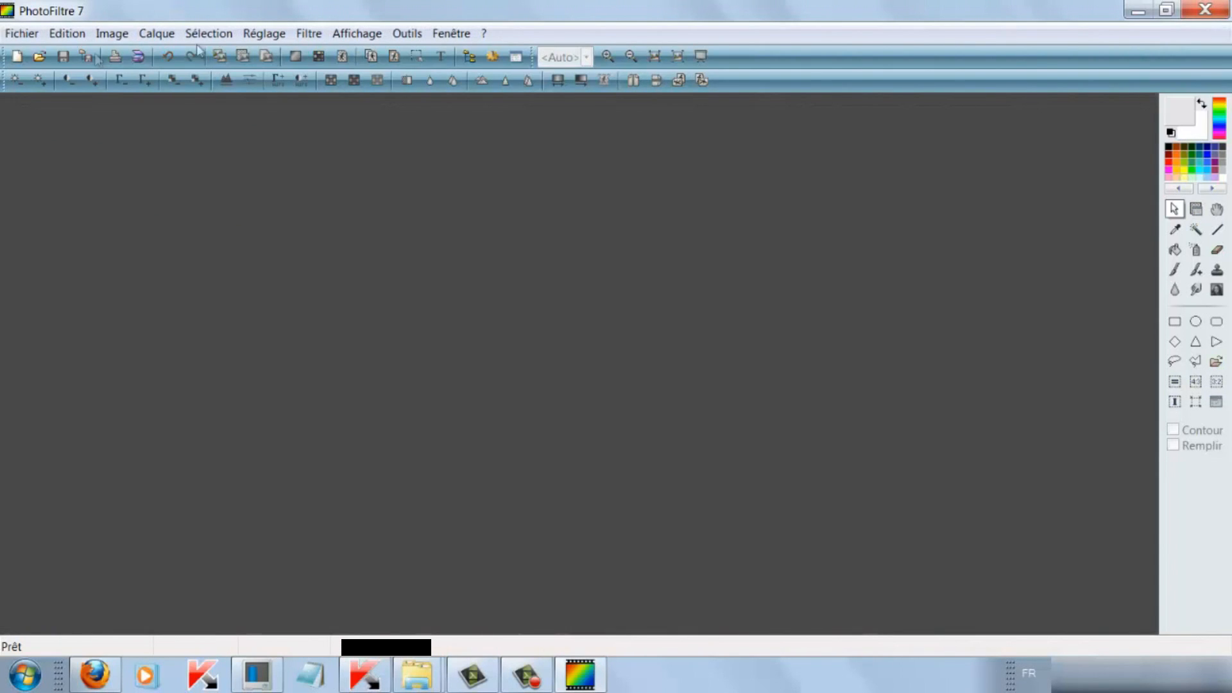
- Open Mario.jpeg from the TUTO folder and maximize its image window
left_click(39, 57)
left_click(410, 259)
double_click(410, 259)
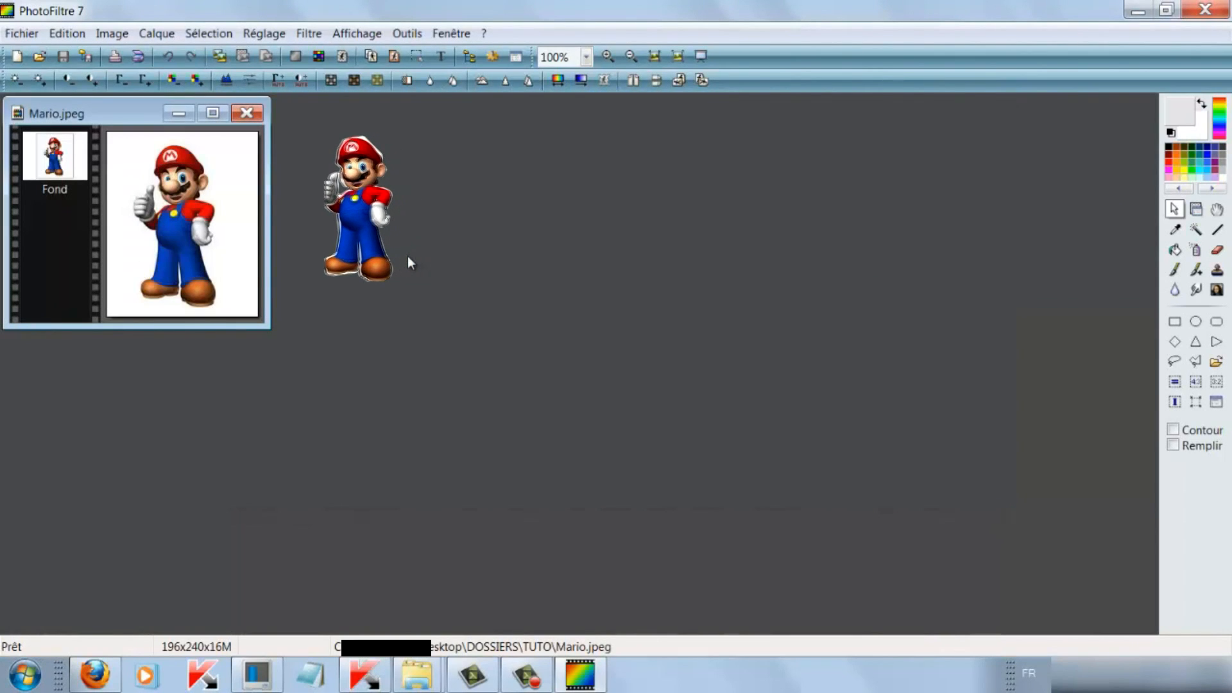
left_click(212, 113)
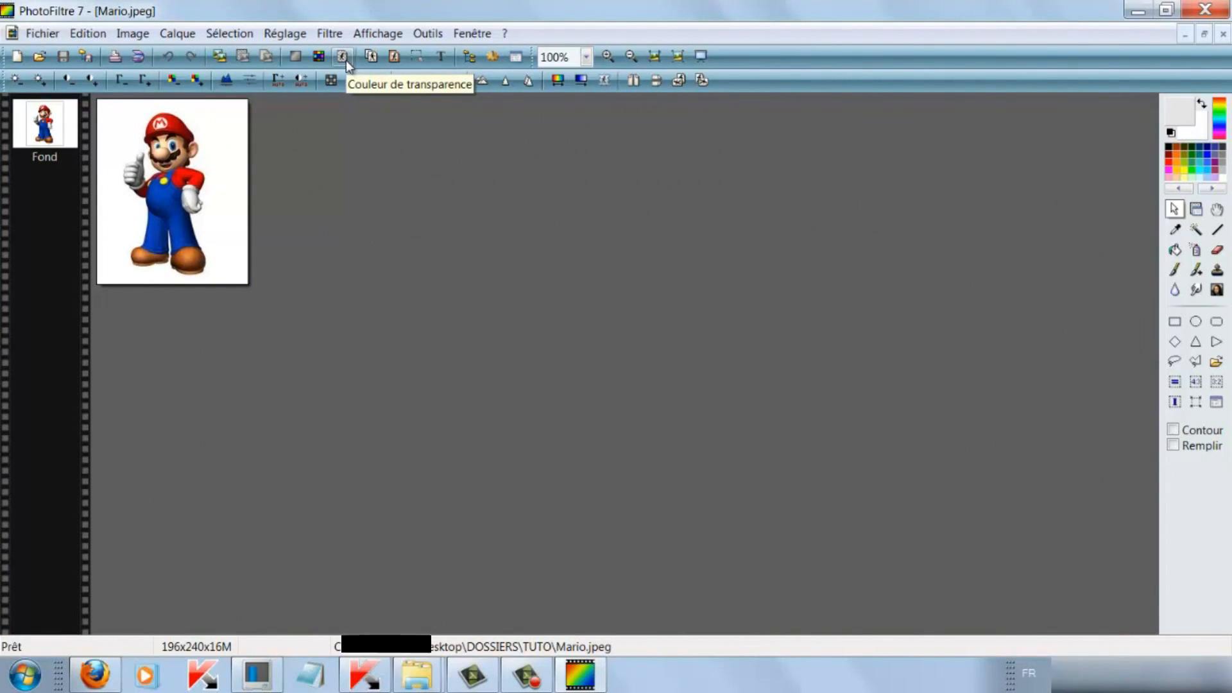
- Preview transparency for the white colour on the Mario image with a tolerance of 30
left_click(344, 57)
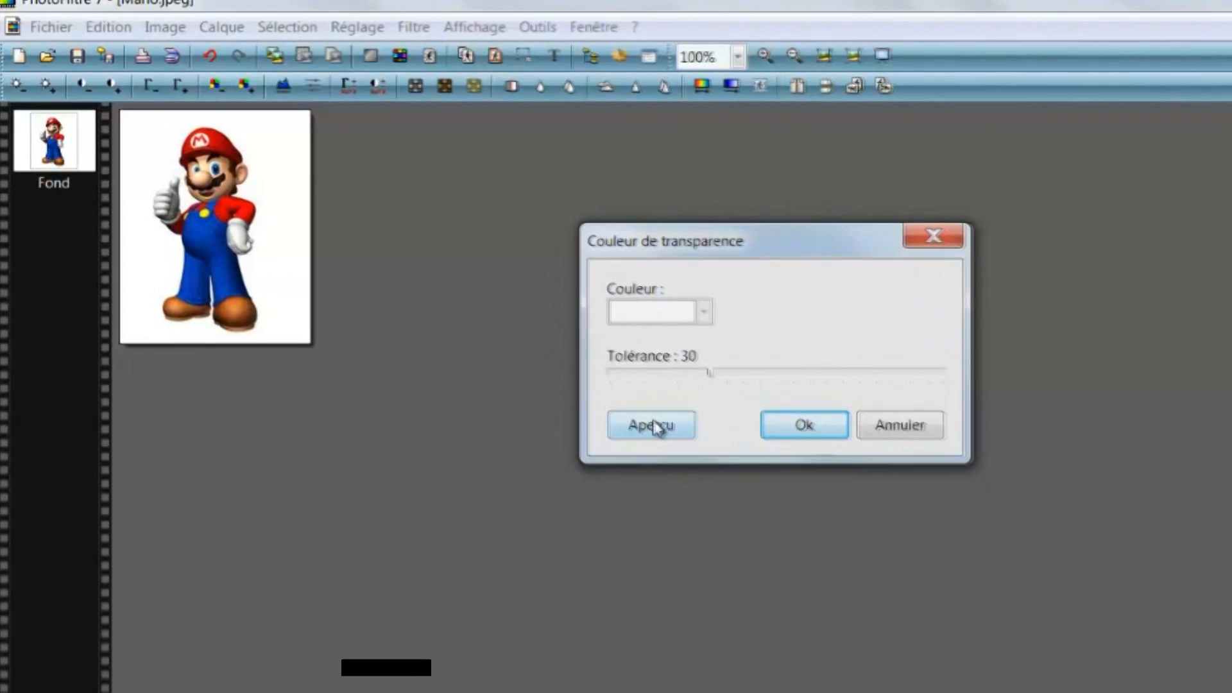
left_click(653, 426)
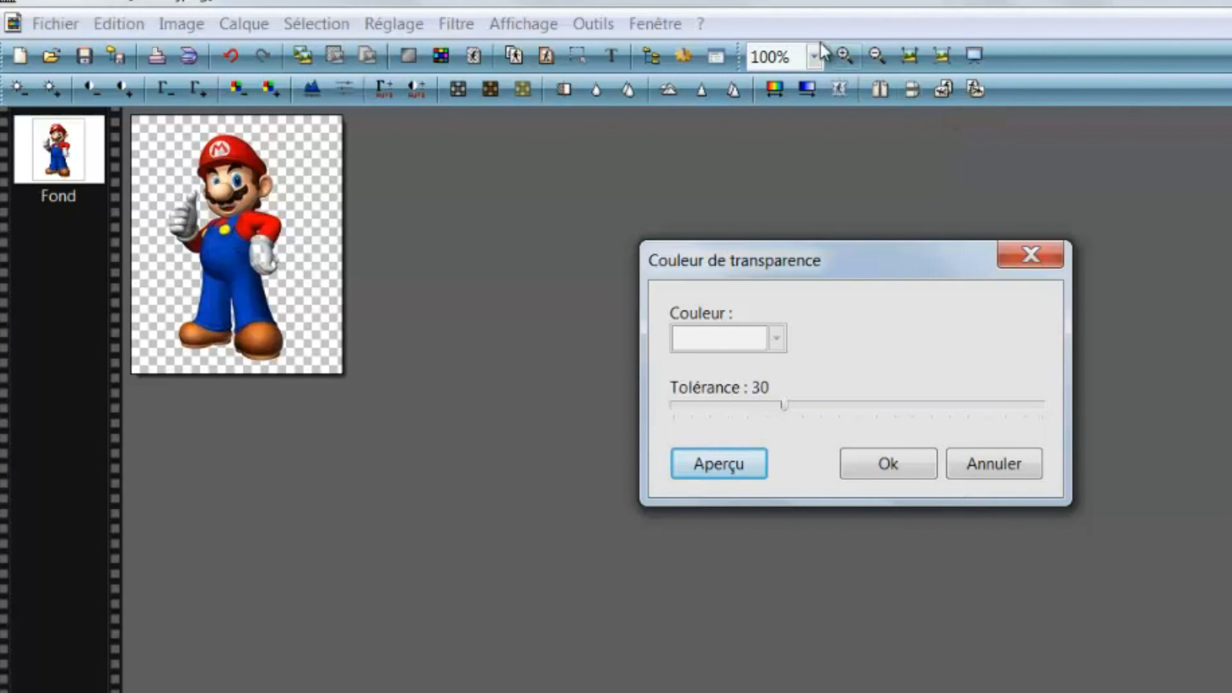
- Trace a closed polygon selection tightly around the whole Mario figure, about 110 by 213 pixels
left_click(843, 57)
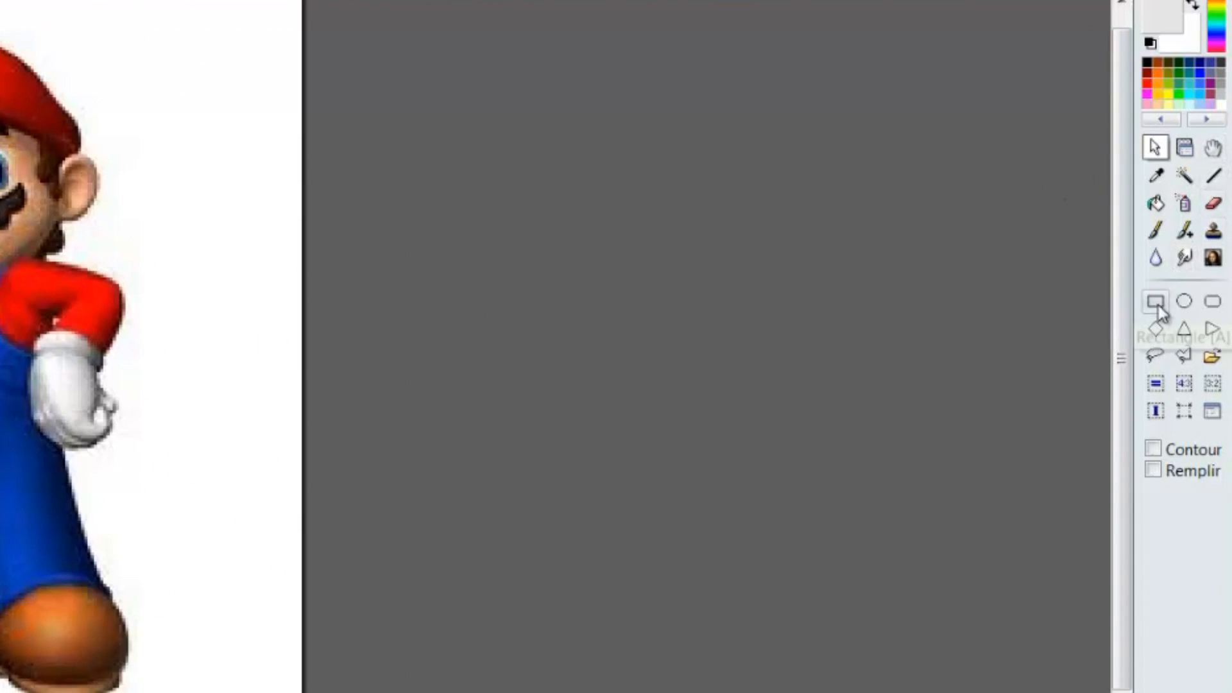
left_click(1151, 338)
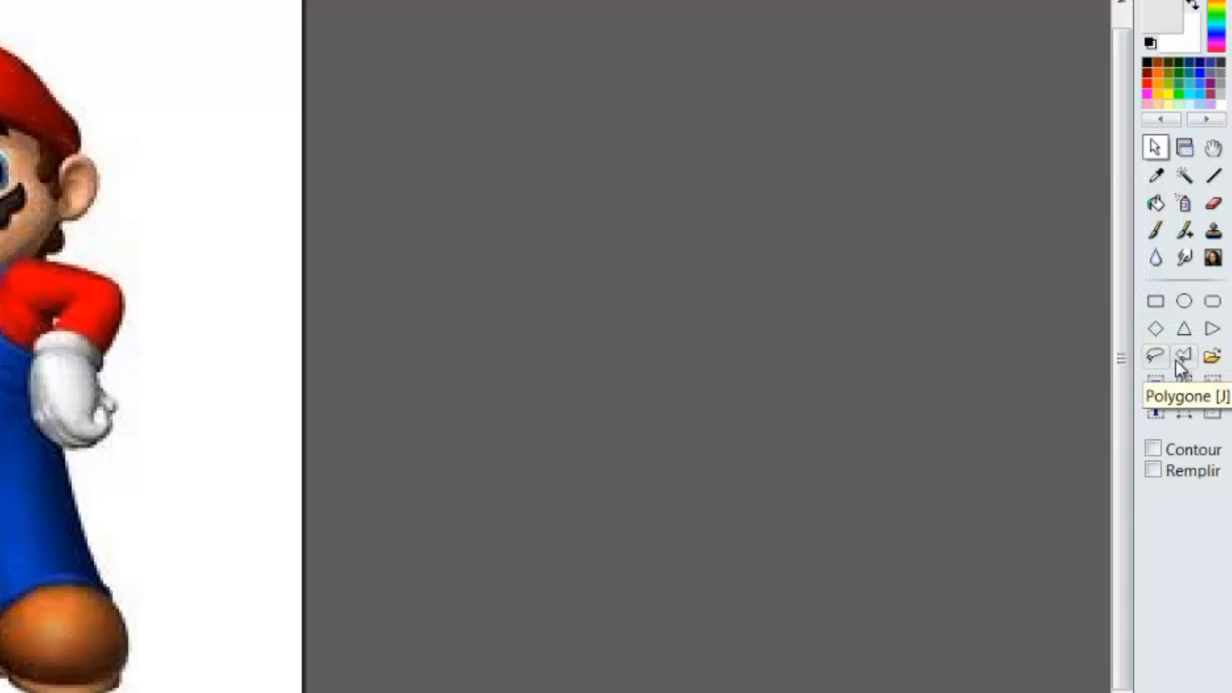
left_click(1175, 361)
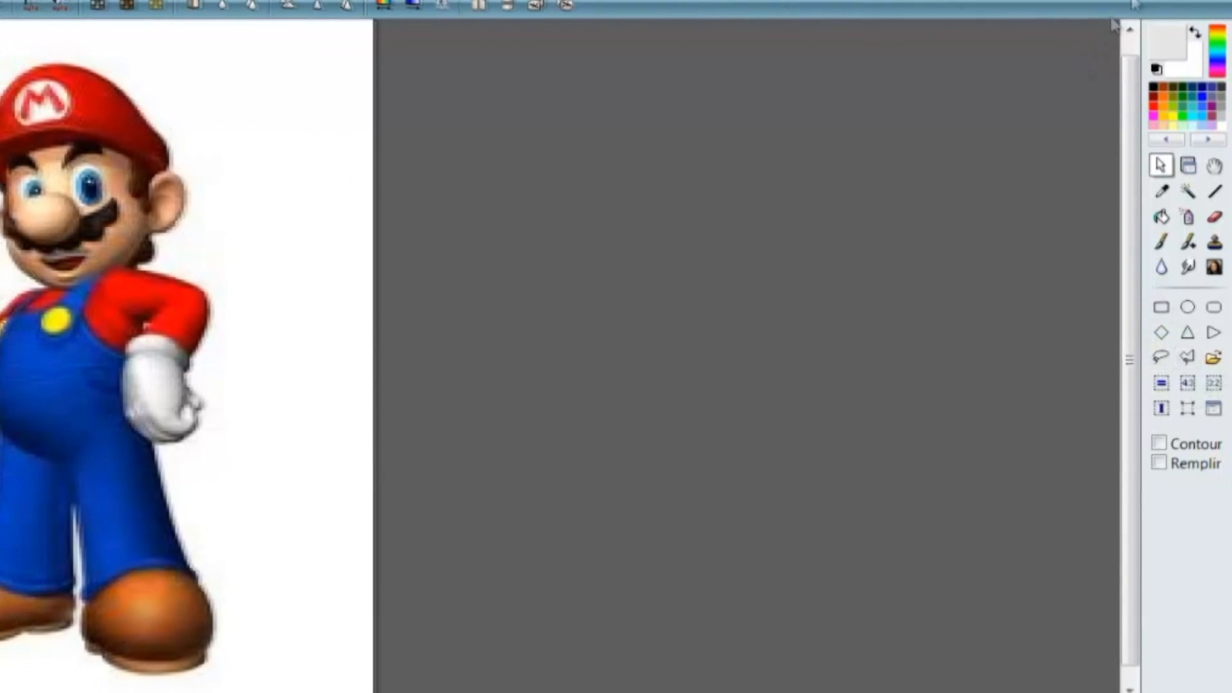
left_click(571, 42)
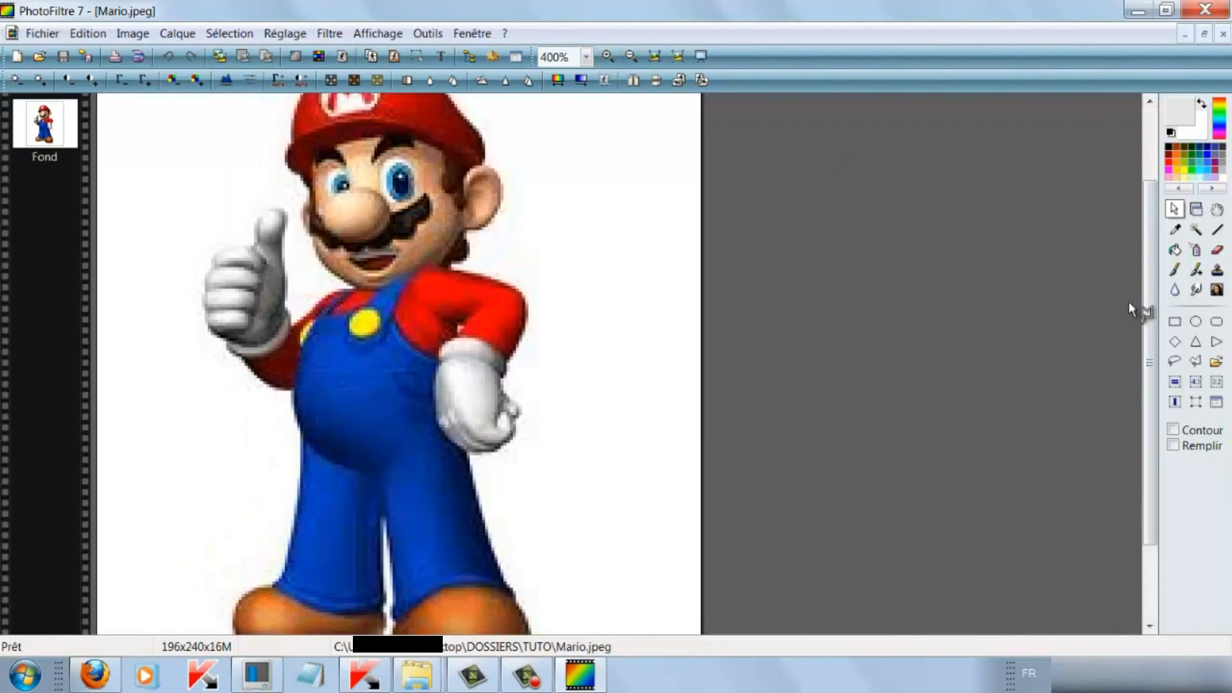
left_click(631, 57)
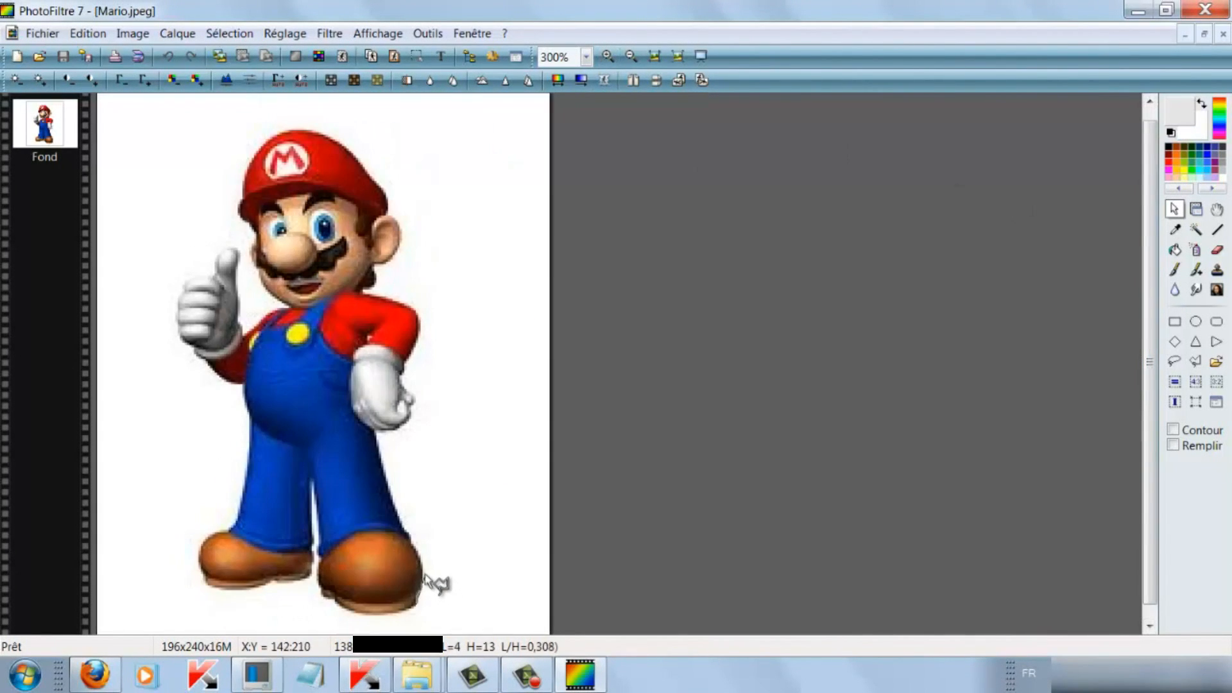
left_click_drag(428, 575, 413, 523)
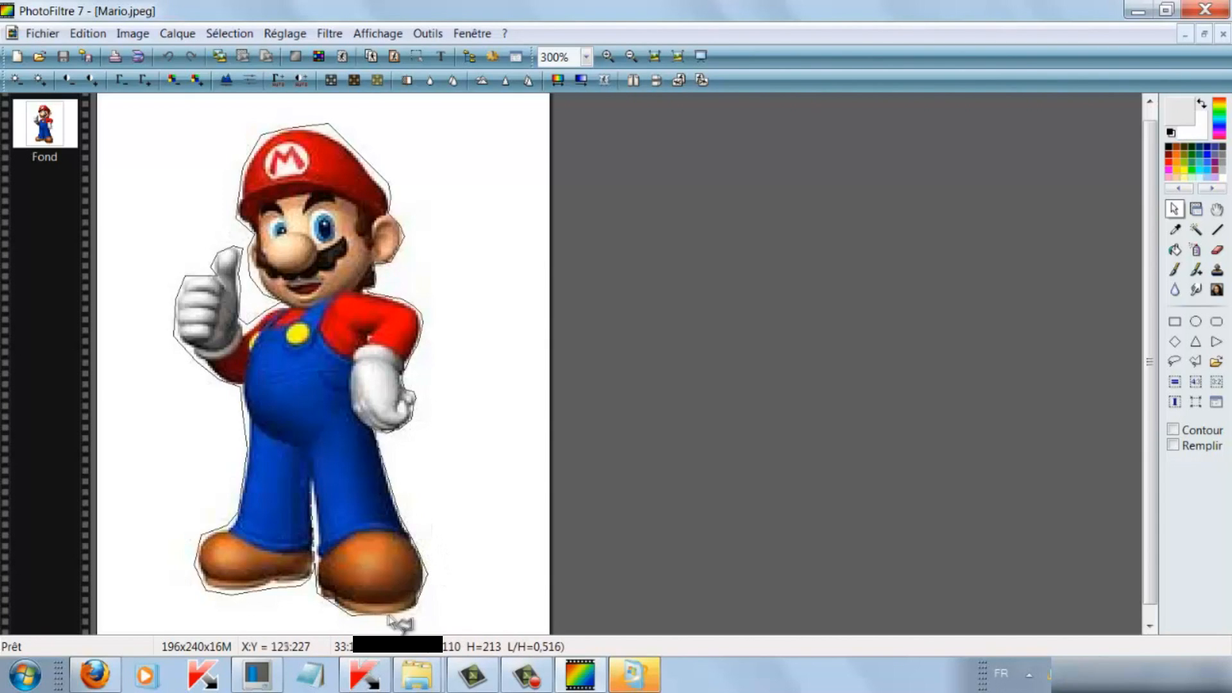
left_click(421, 607)
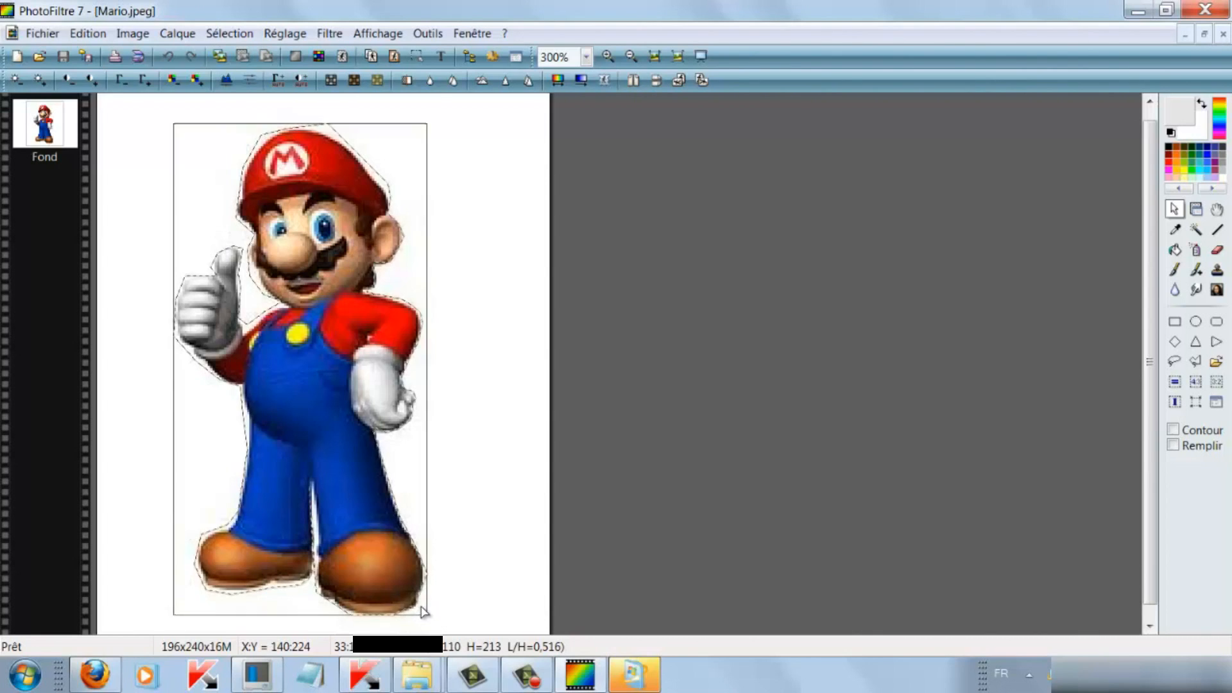
- Copy the selected Mario figure to the clipboard
right_click(337, 434)
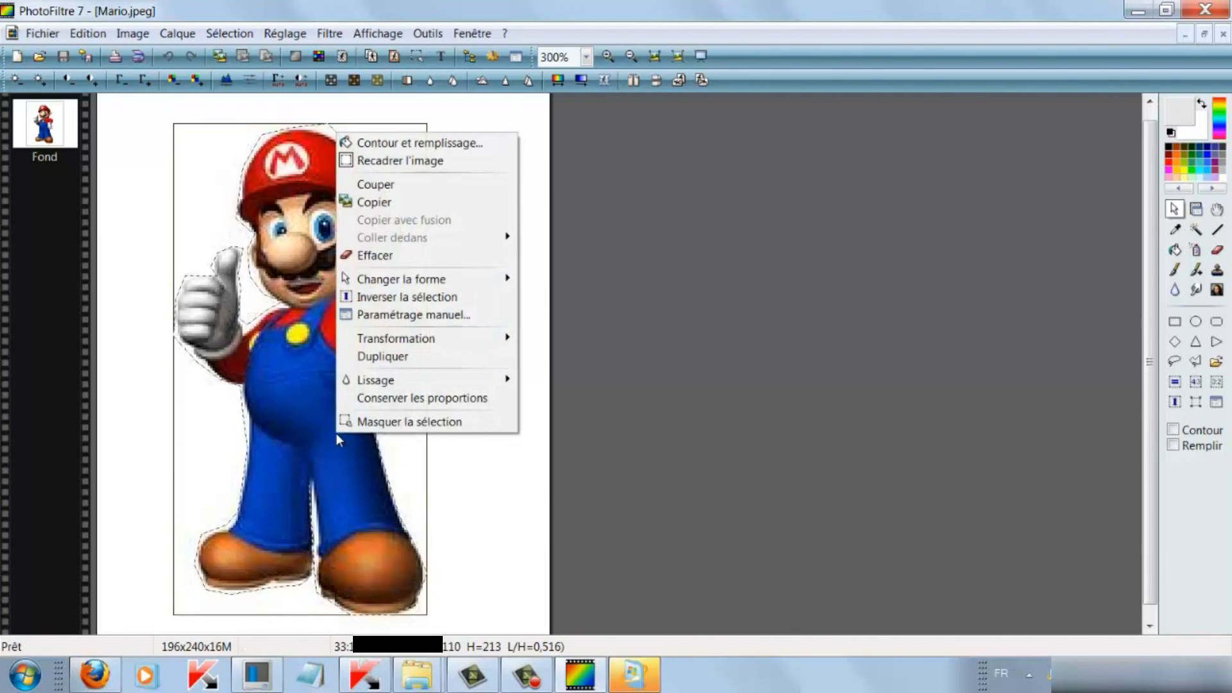
left_click(362, 202)
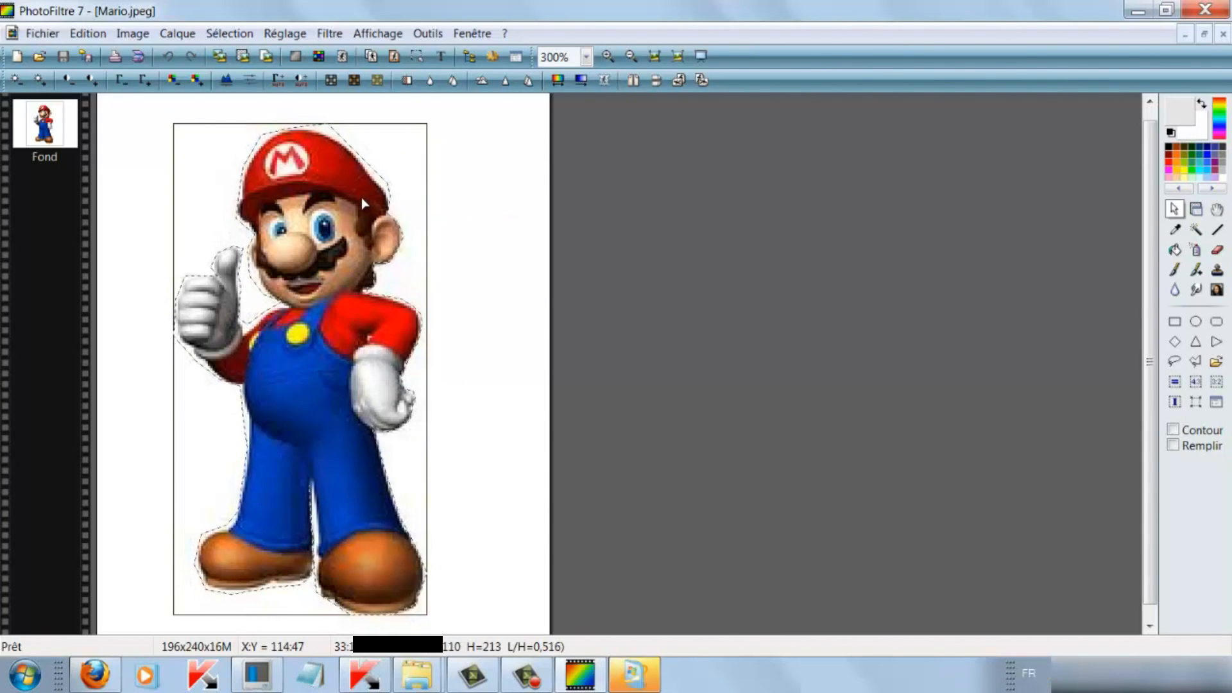
right_click(299, 263)
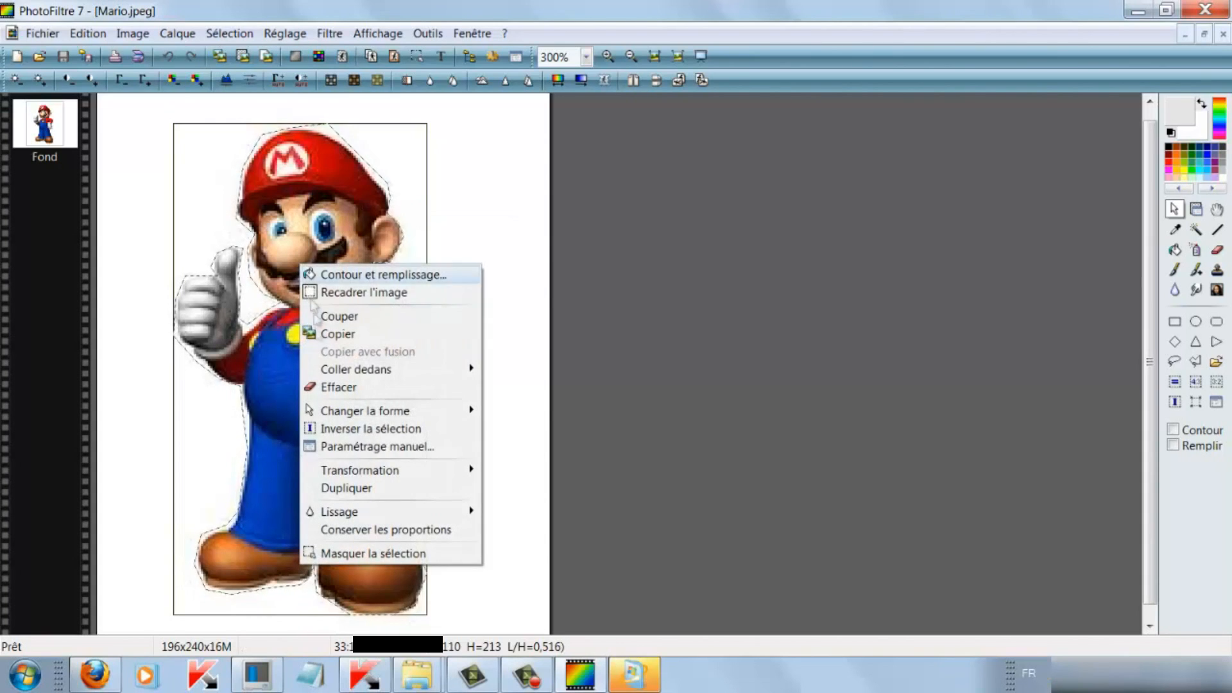
left_click(319, 338)
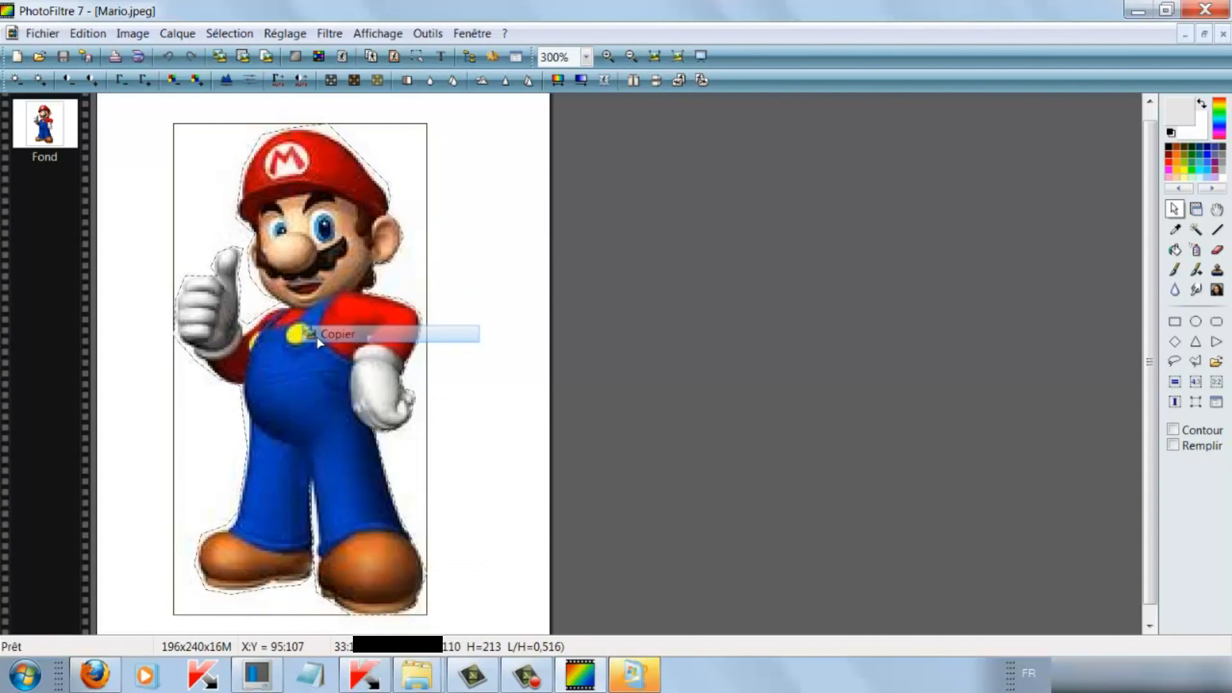
- Restore the Mario.jpeg window to a smaller size, paste the copied figure as a new image and maximize that image
left_click(1205, 35)
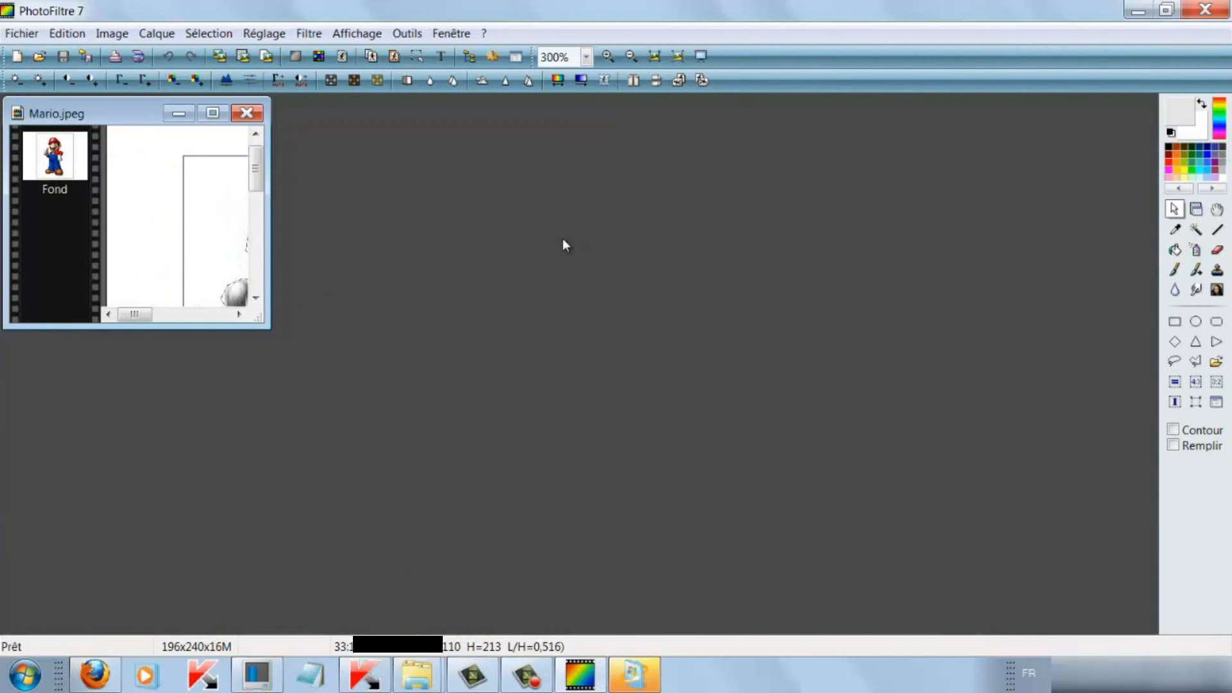
left_click(213, 114)
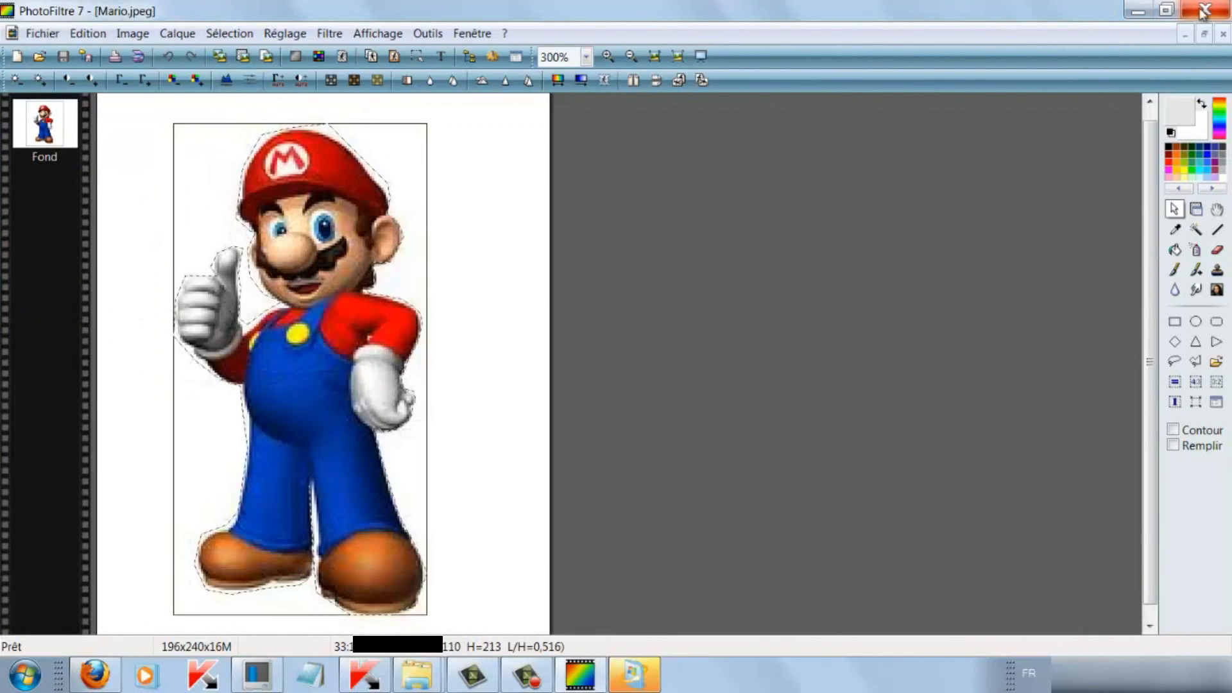
left_click(1200, 35)
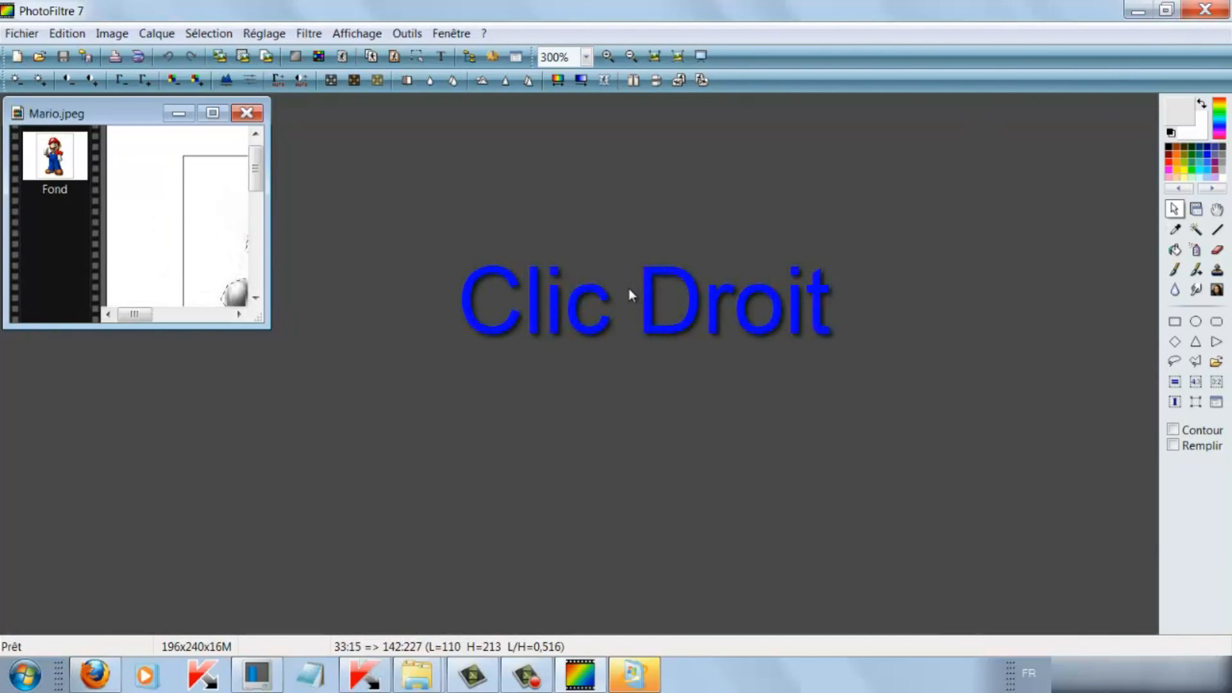
right_click(629, 288)
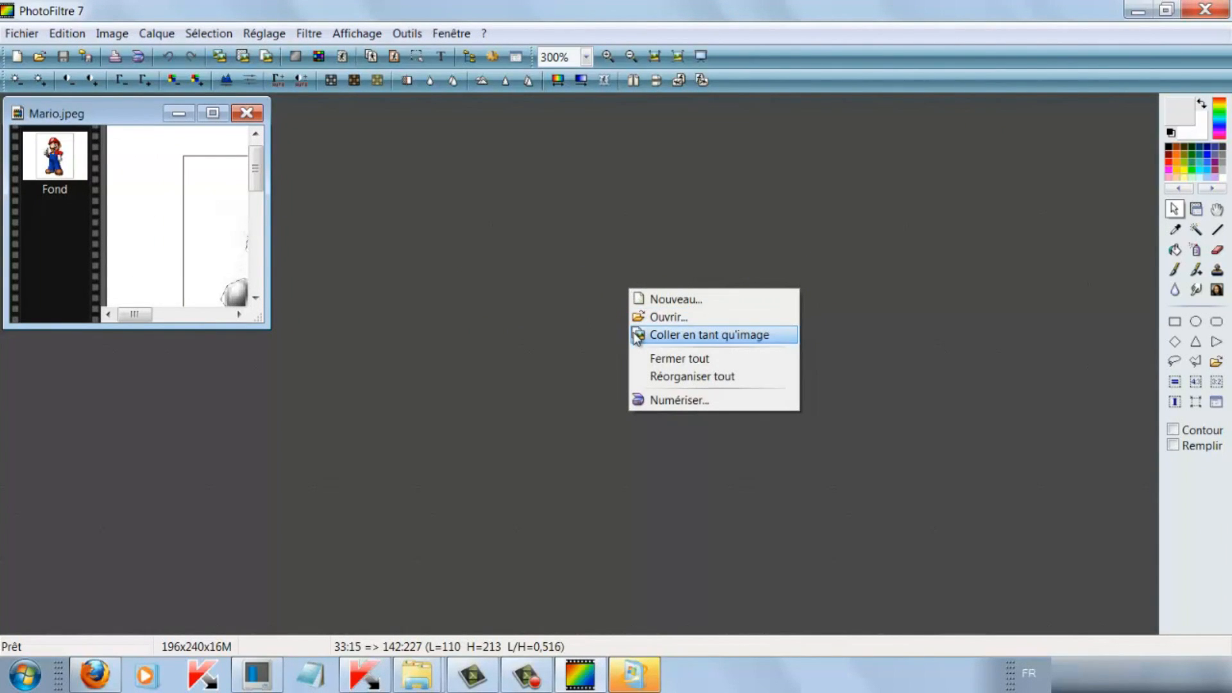
left_click(659, 340)
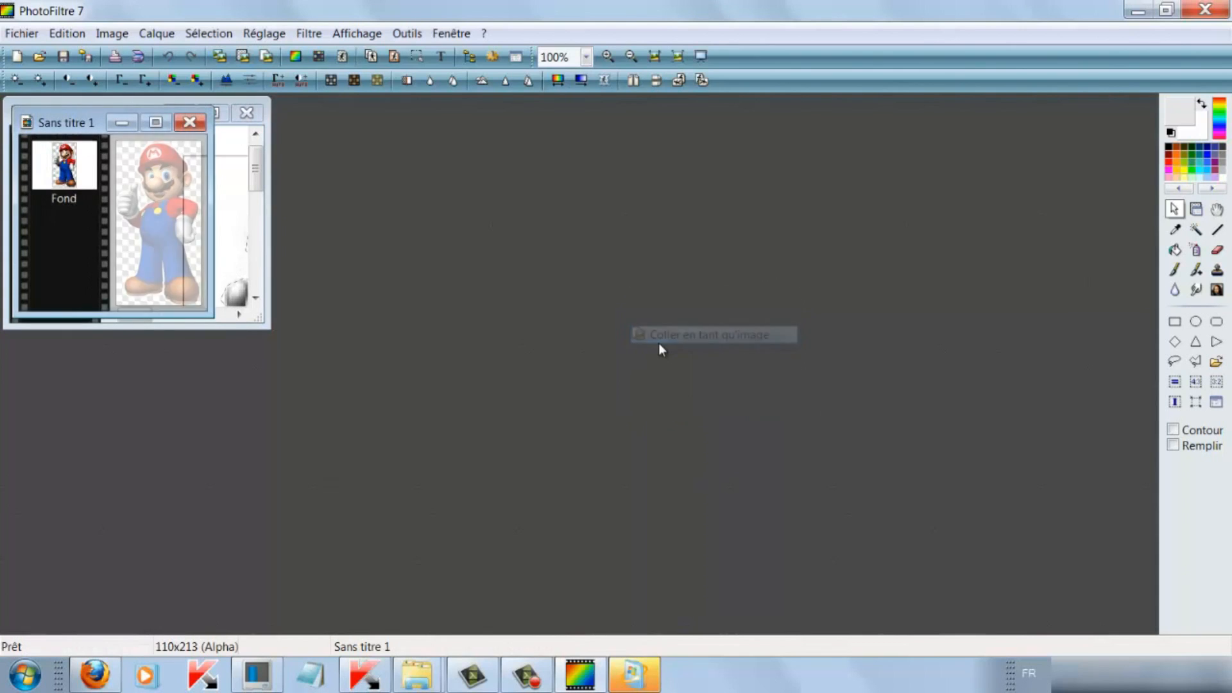
left_click(155, 122)
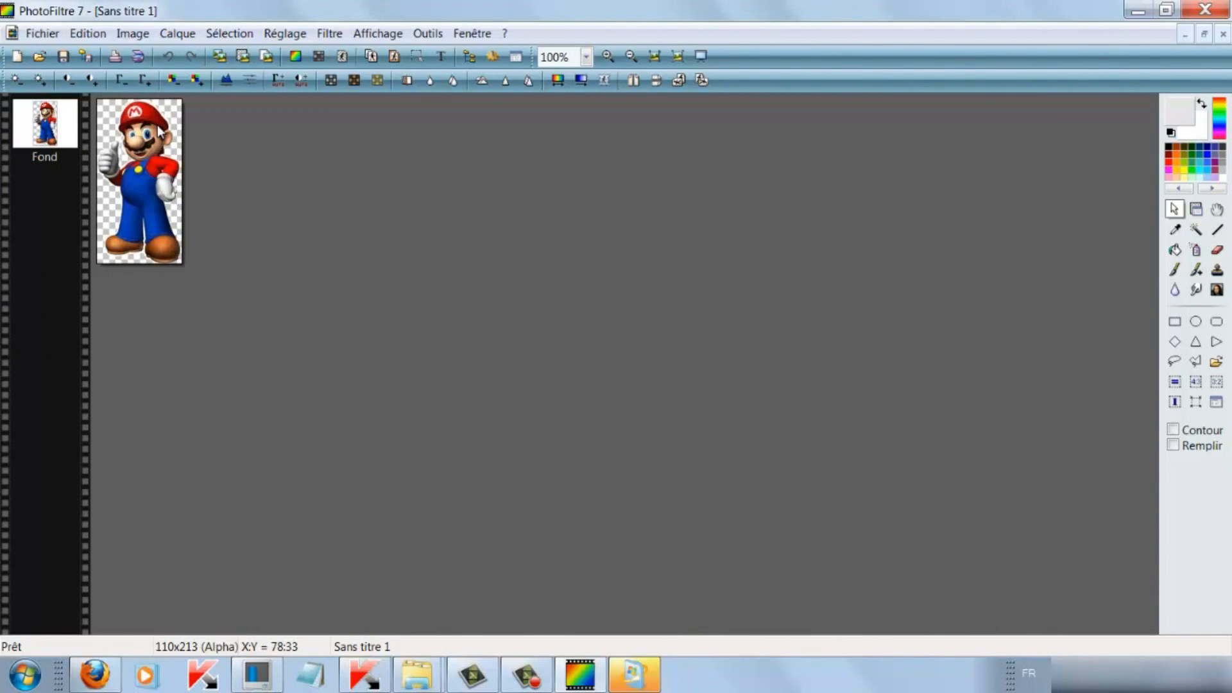
- Examine the edges of the Mario cut-out and its transparent background at magnifications up to 400%
left_click(612, 57)
left_click(612, 57)
left_click(613, 57)
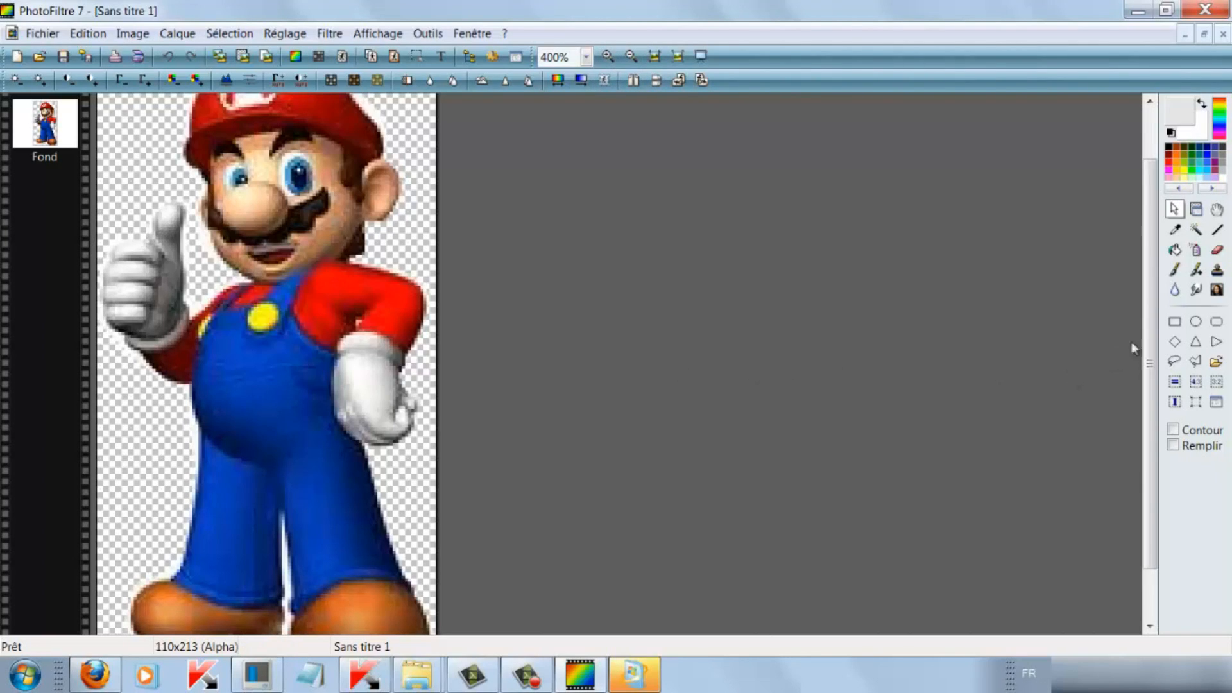
scroll(1134, 348, "up", 3)
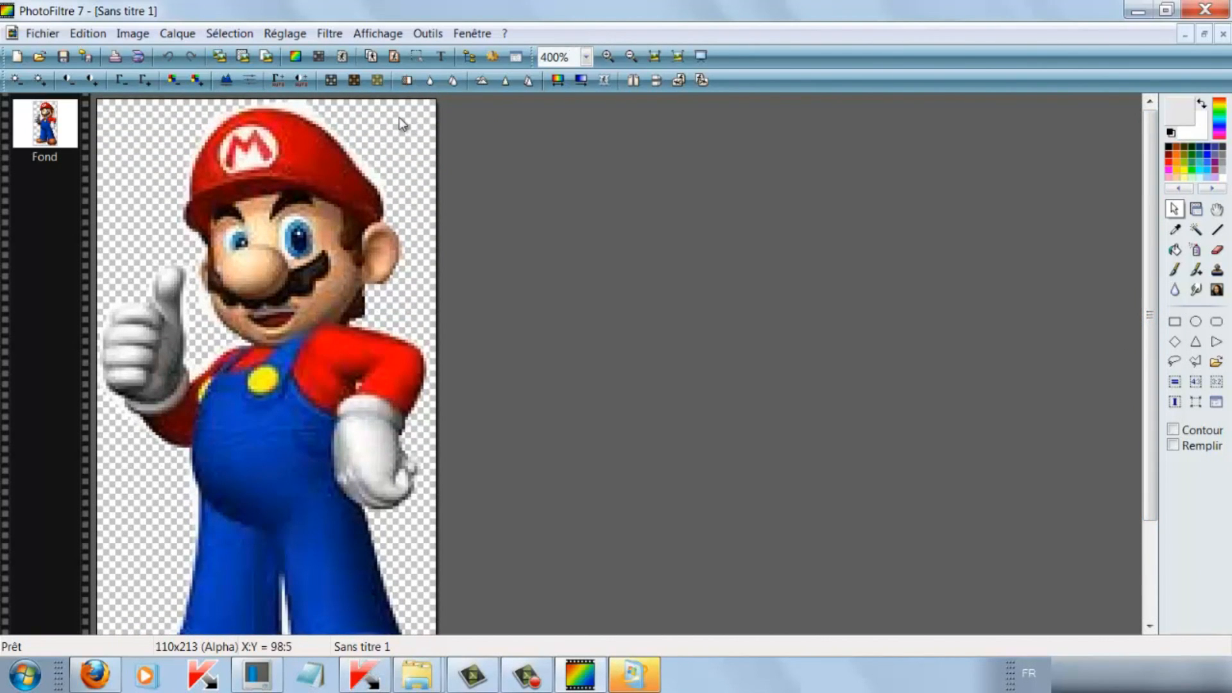
left_click(629, 57)
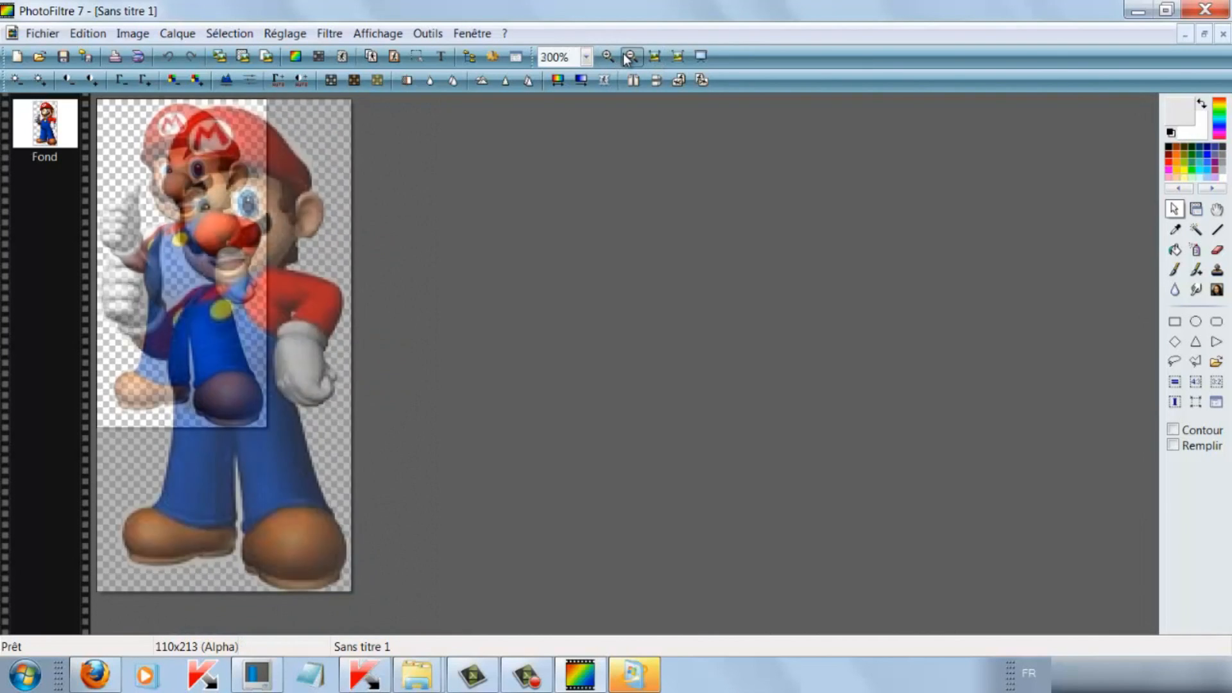
left_click(629, 57)
left_click(630, 57)
left_click(606, 58)
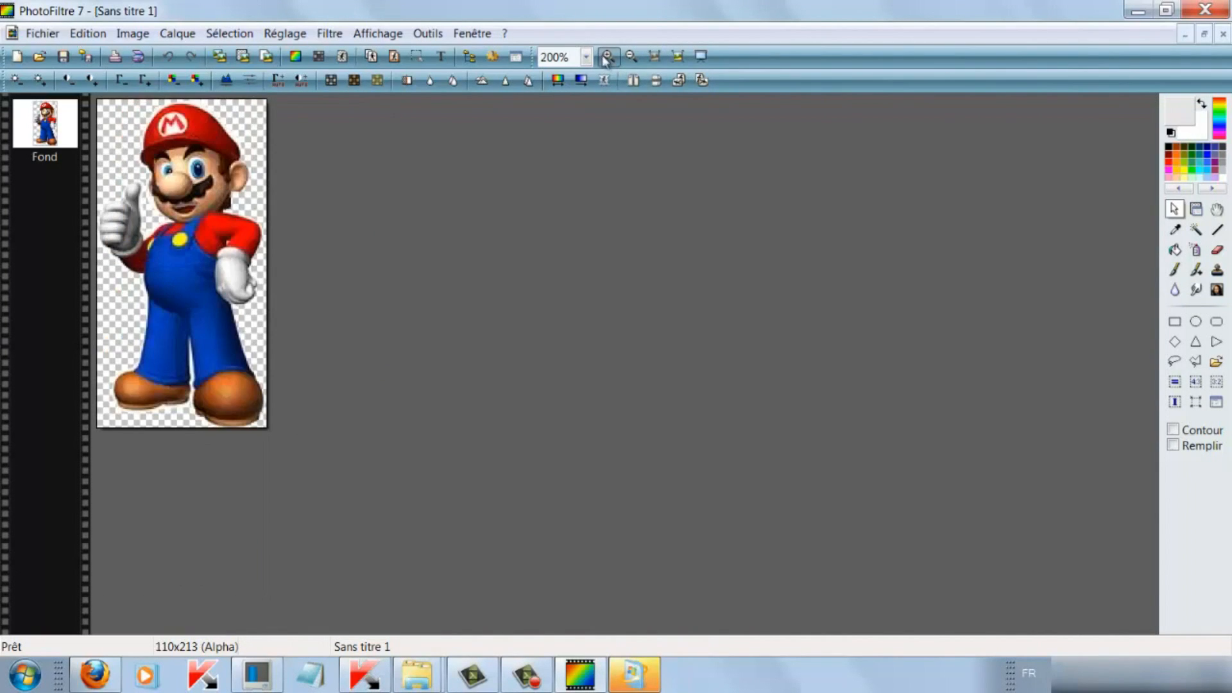
left_click(607, 58)
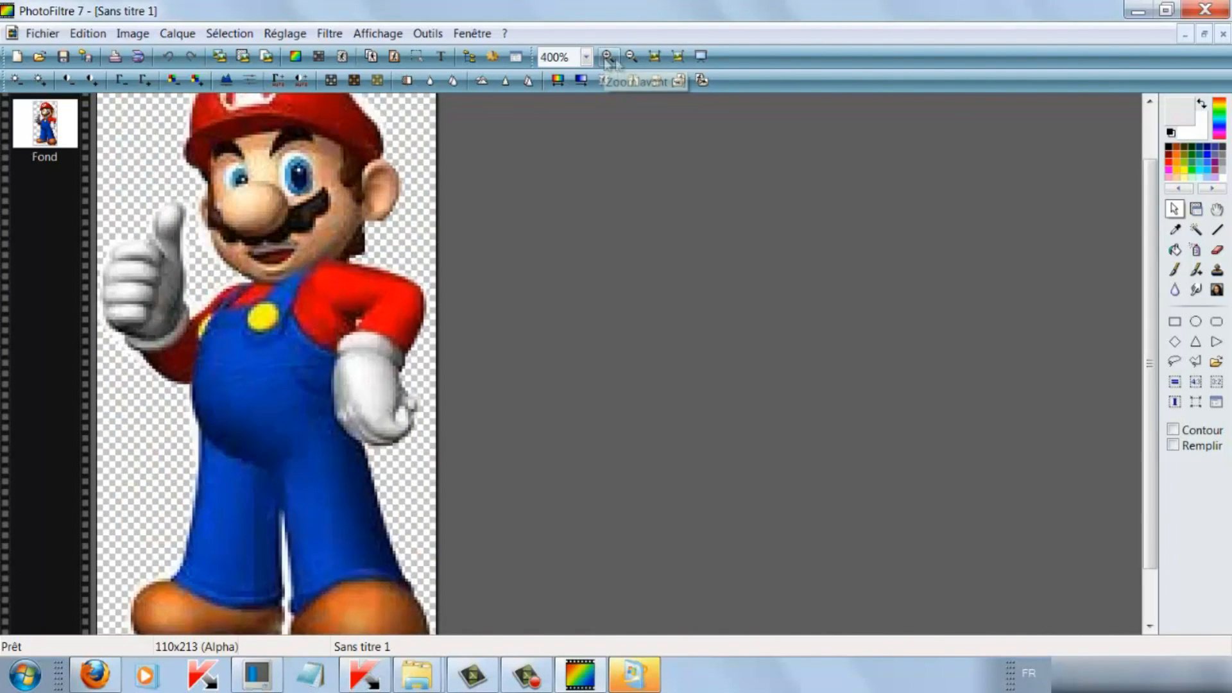
left_click_drag(1148, 181, 1107, 92)
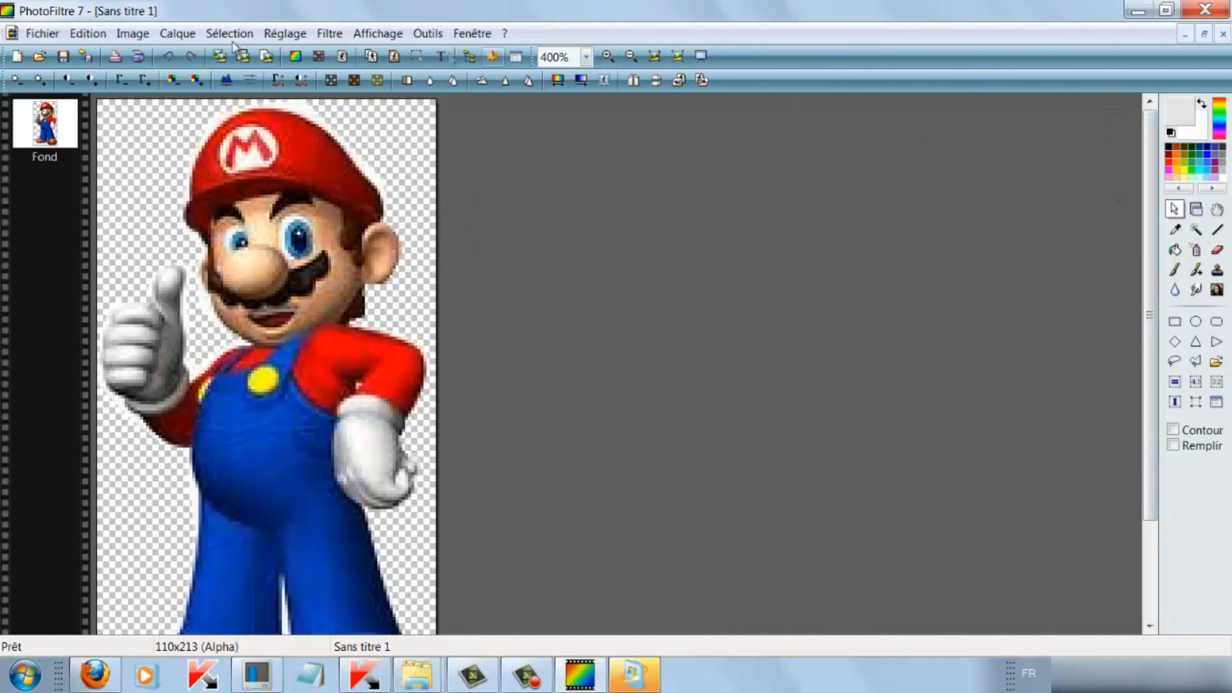
- Save the cut-out Mario image in the TUTO folder under the name mario as a PNG file
left_click(343, 57)
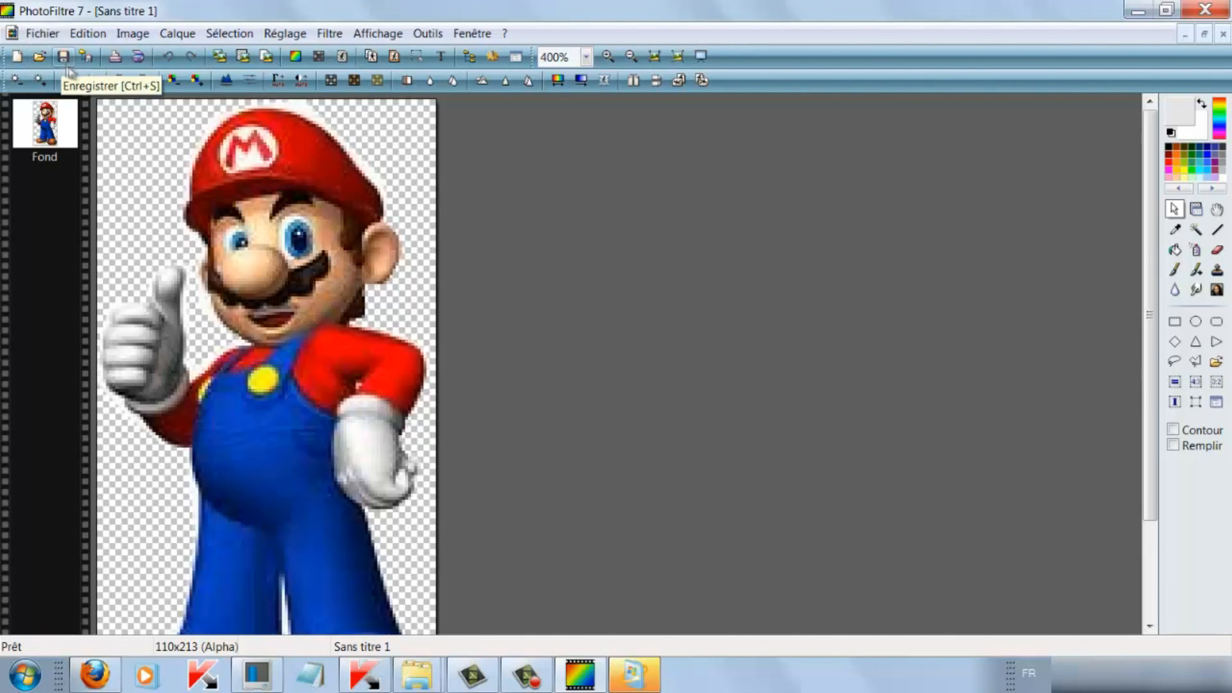
left_click(53, 38)
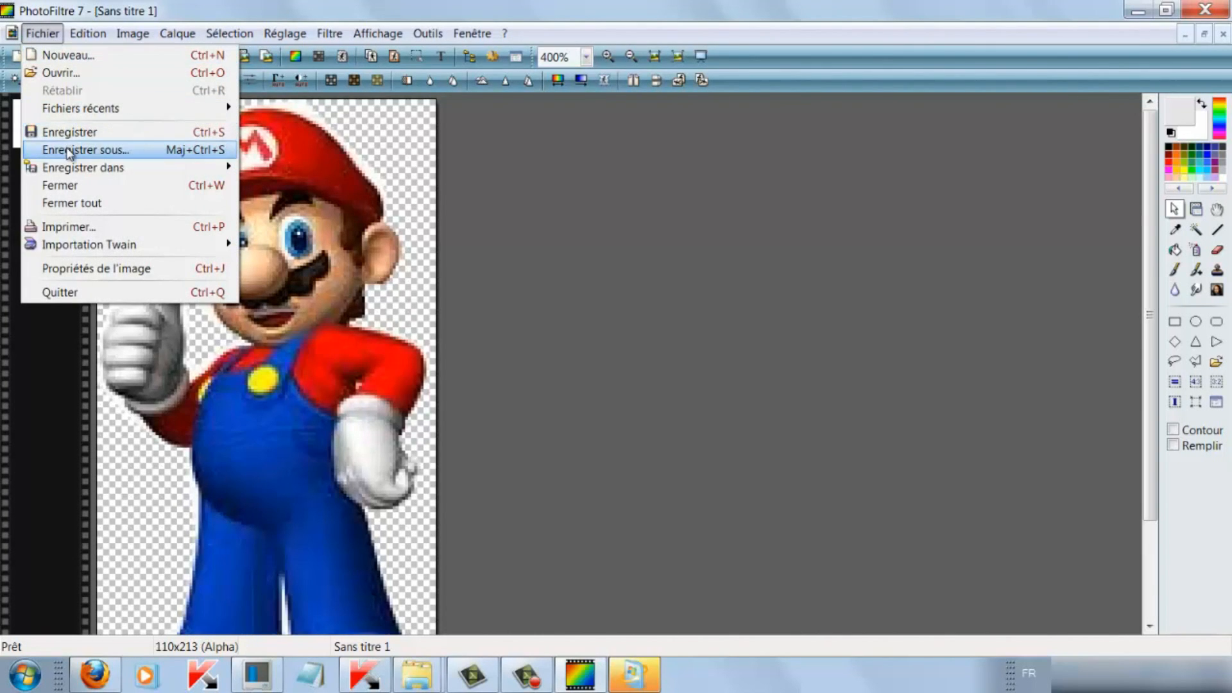
left_click(67, 148)
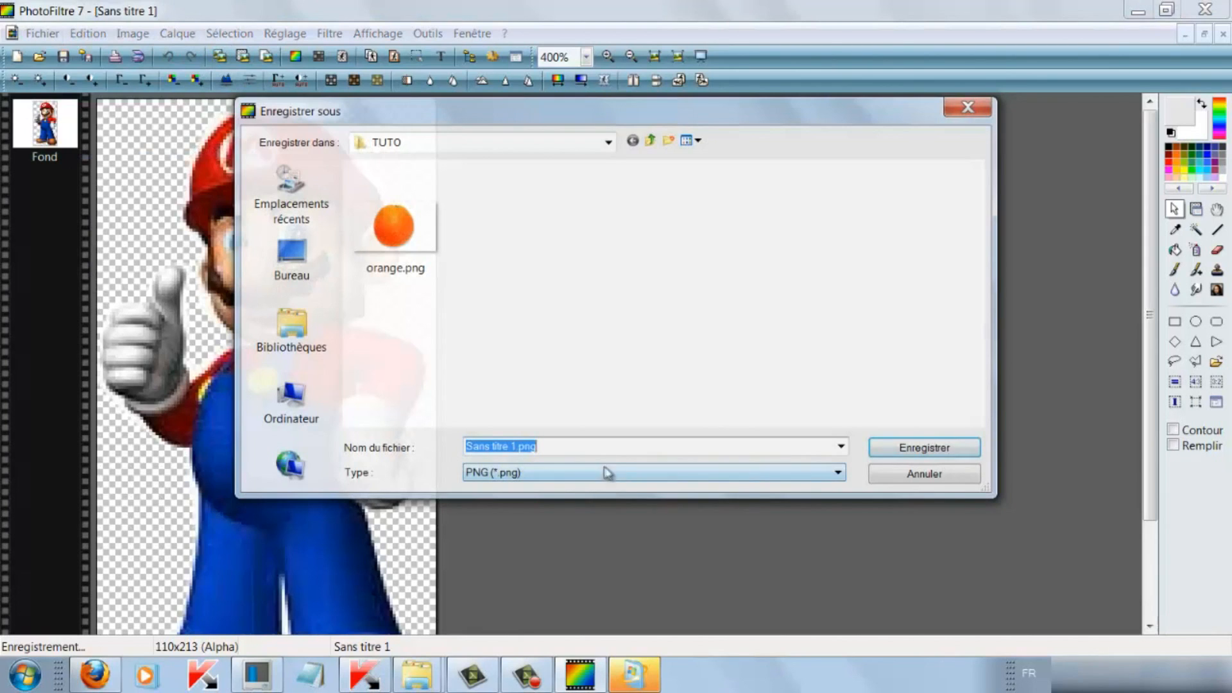
left_click(513, 449)
double_click(500, 449)
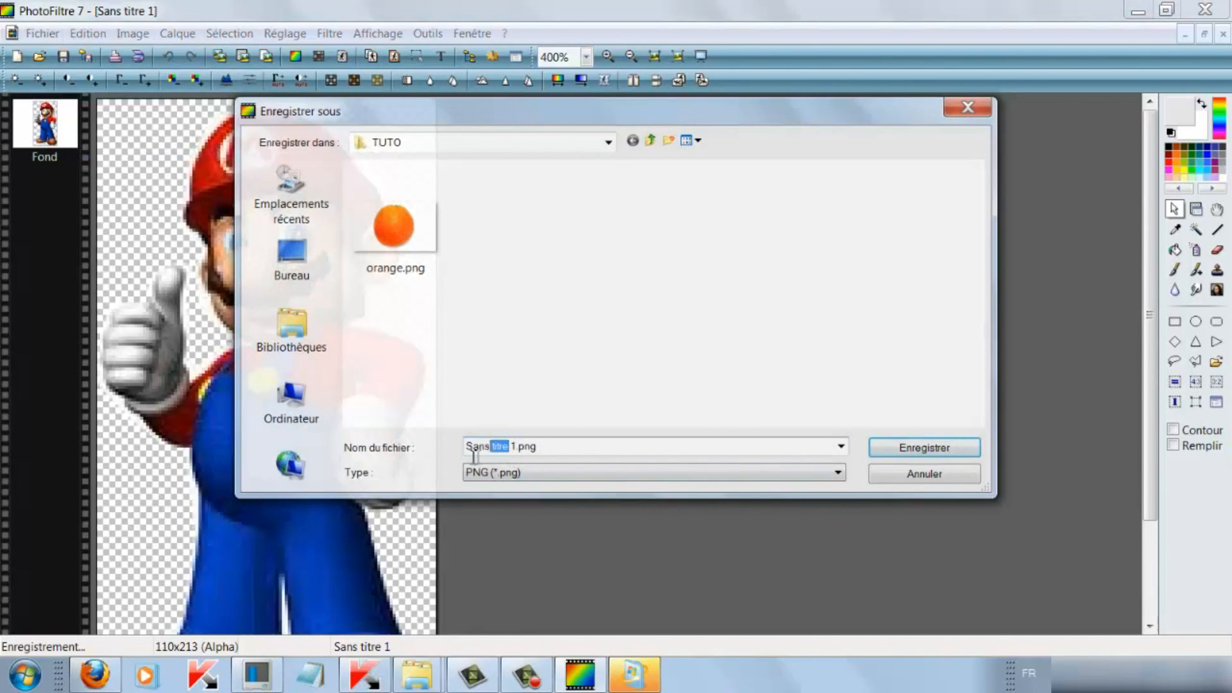
key("BackSpace")
type("mario")
left_click(527, 476)
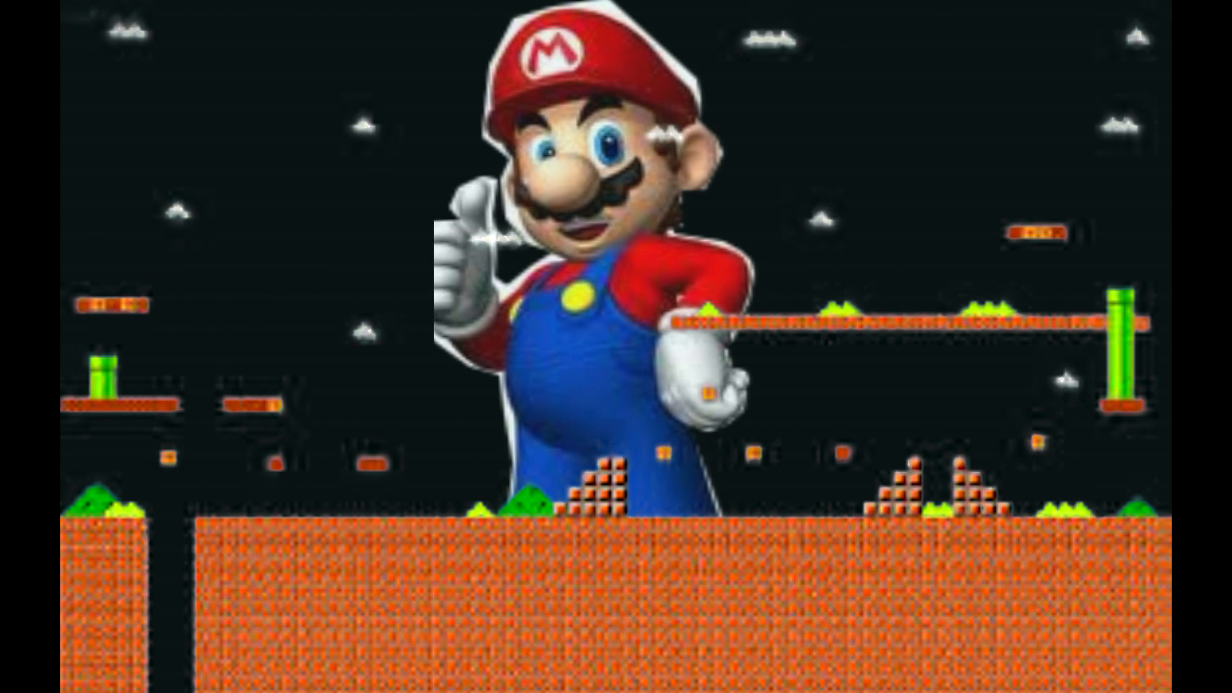